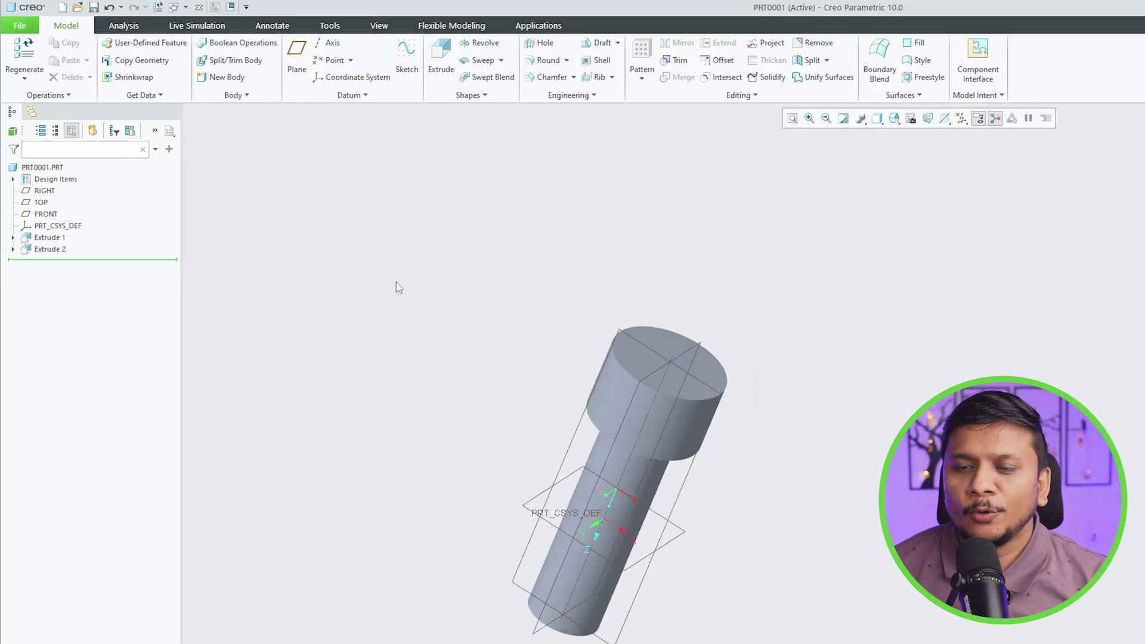
Step: Create a datum plane offset 30 from the RIGHT datum plane, beside the bolt
middle_click_drag(396, 281, 396, 281)
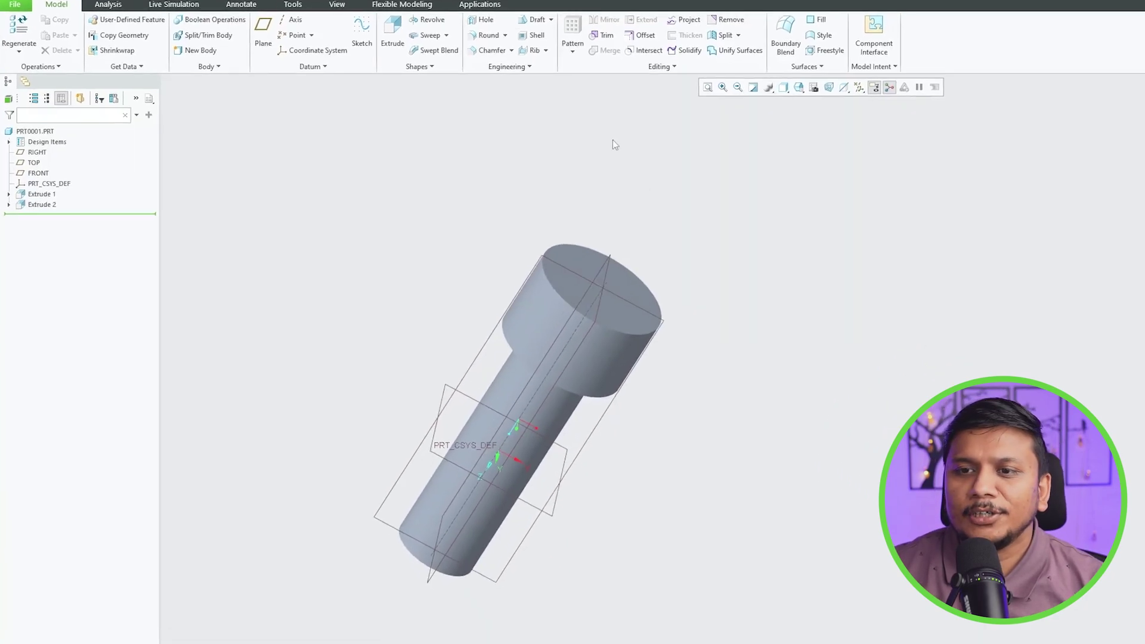
left_click(266, 41)
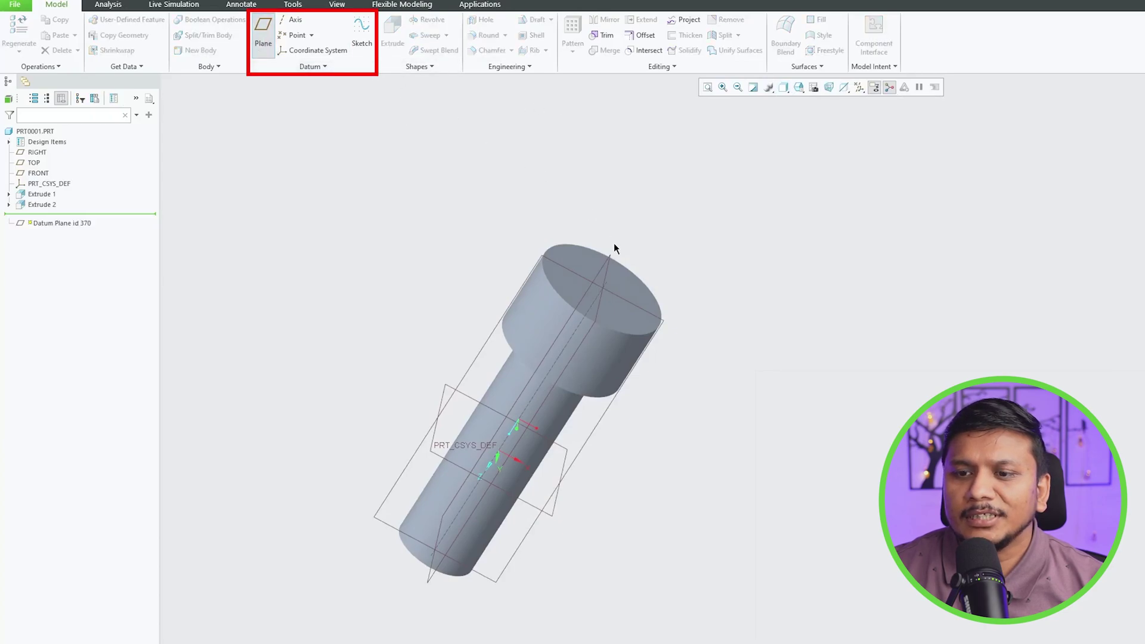
middle_click_drag(532, 544, 495, 612)
left_click(505, 607)
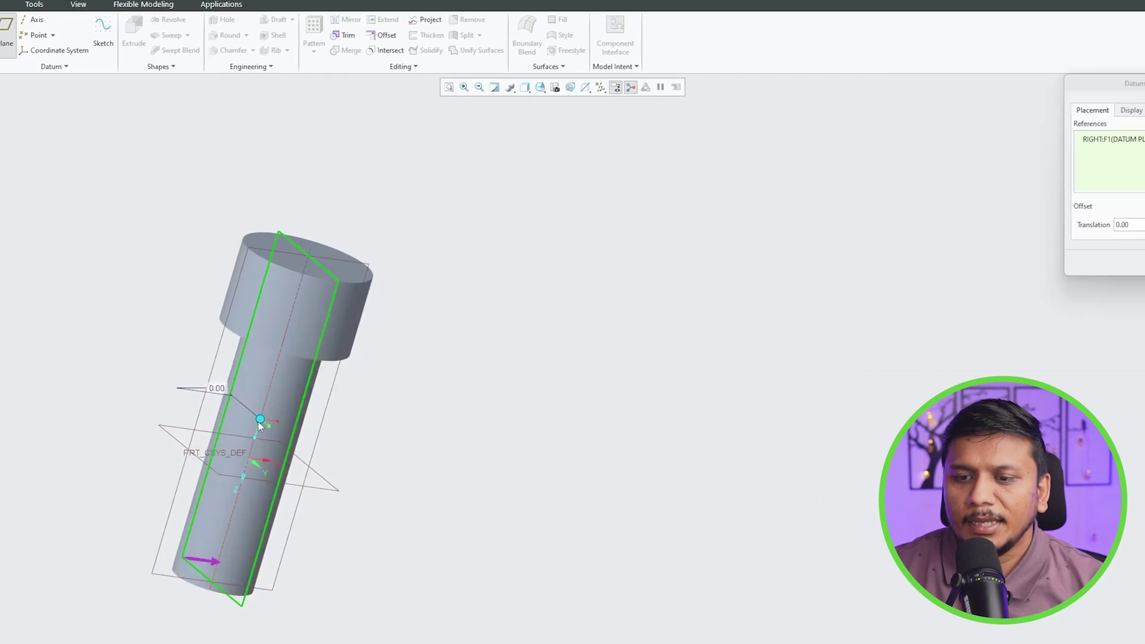
left_click_drag(260, 423, 703, 439)
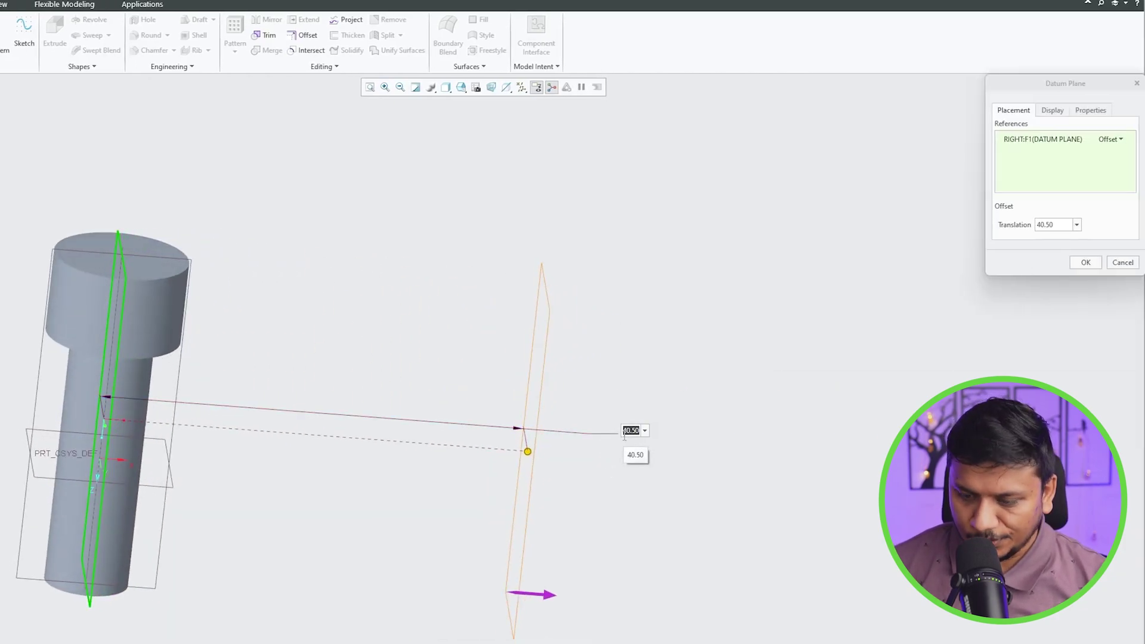
type("30")
key("Return")
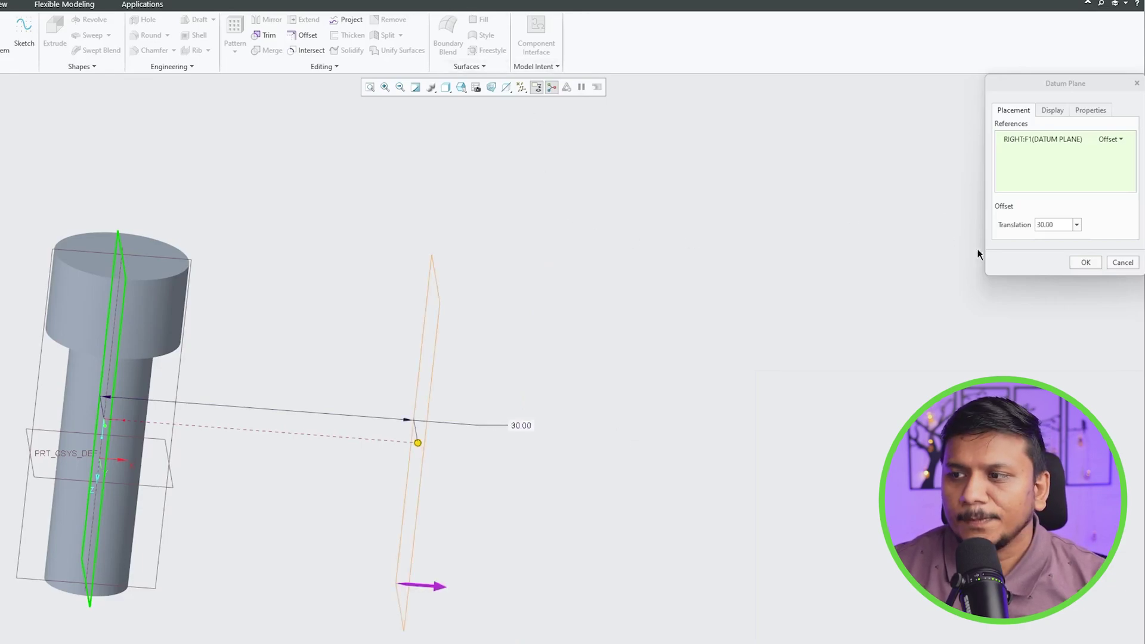
left_click(1082, 266)
left_click(782, 274)
middle_click_drag(782, 275, 854, 264, "shift")
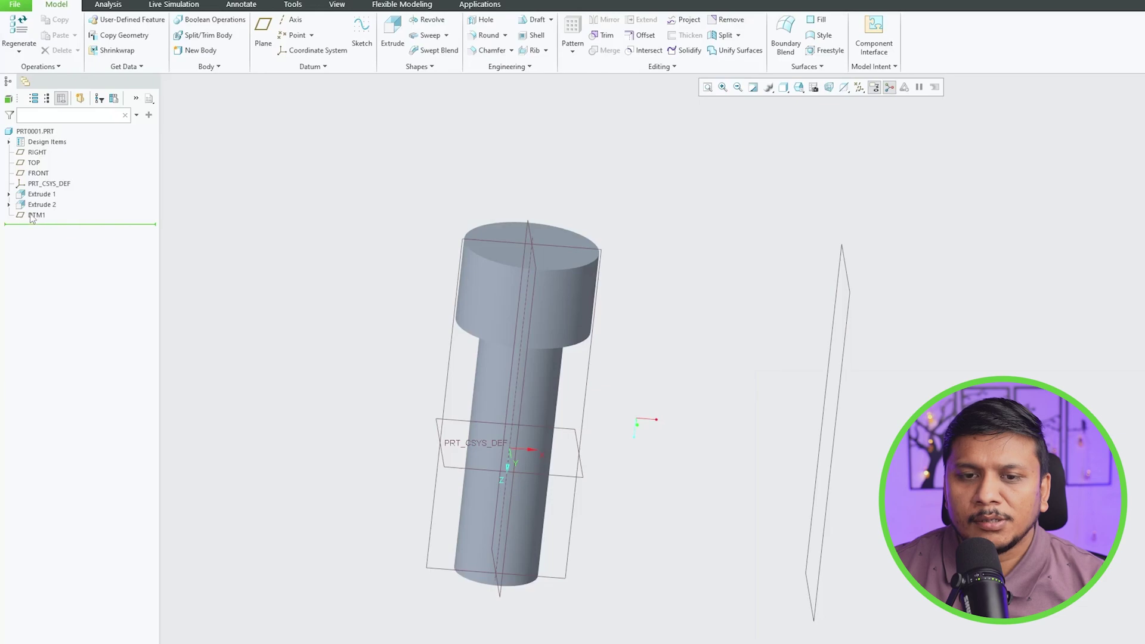
Step: Reorder datum plane DTM1 ahead of Extrude 1 in the model tree, and group Extrude 1 with Extrude 2
left_click(35, 215)
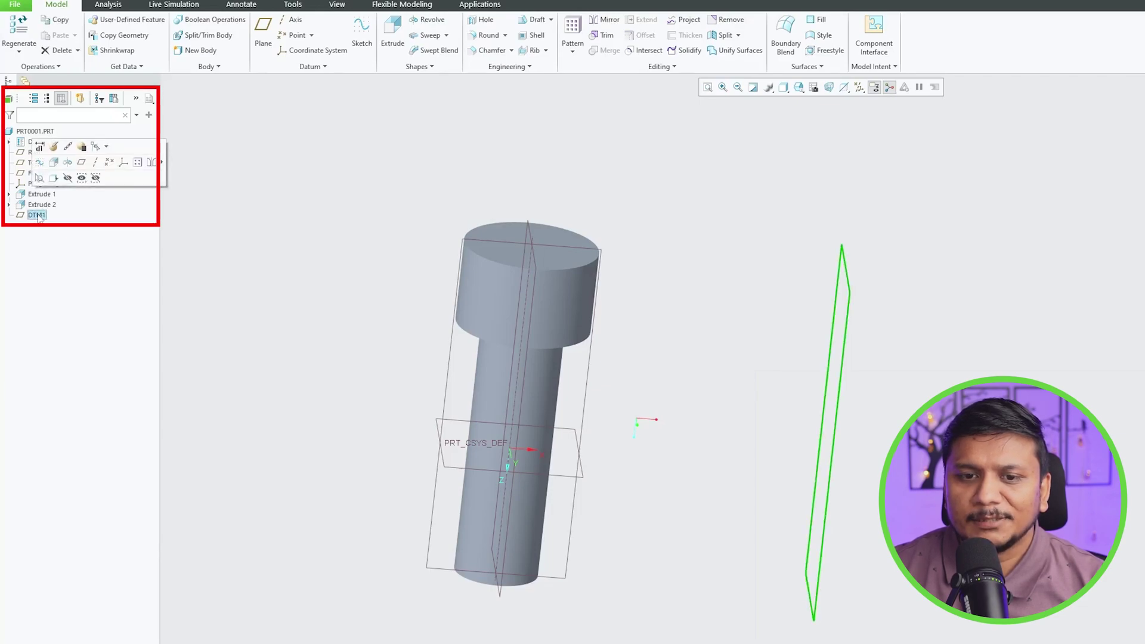
left_click_drag(37, 215, 37, 197)
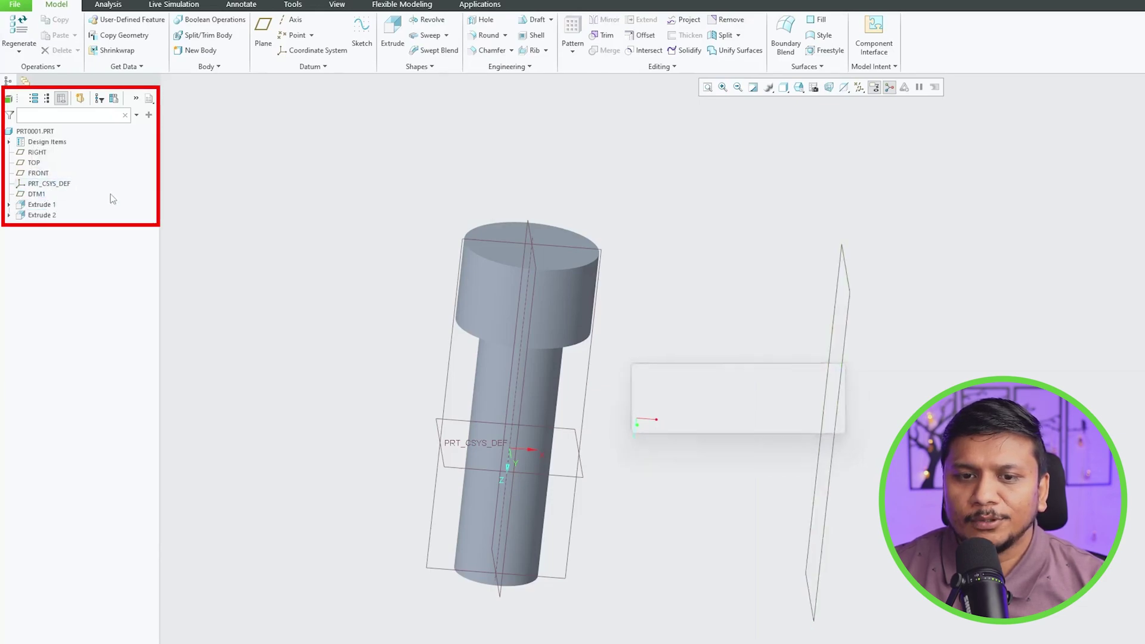
left_click(40, 205)
left_click(43, 215, "ctrl")
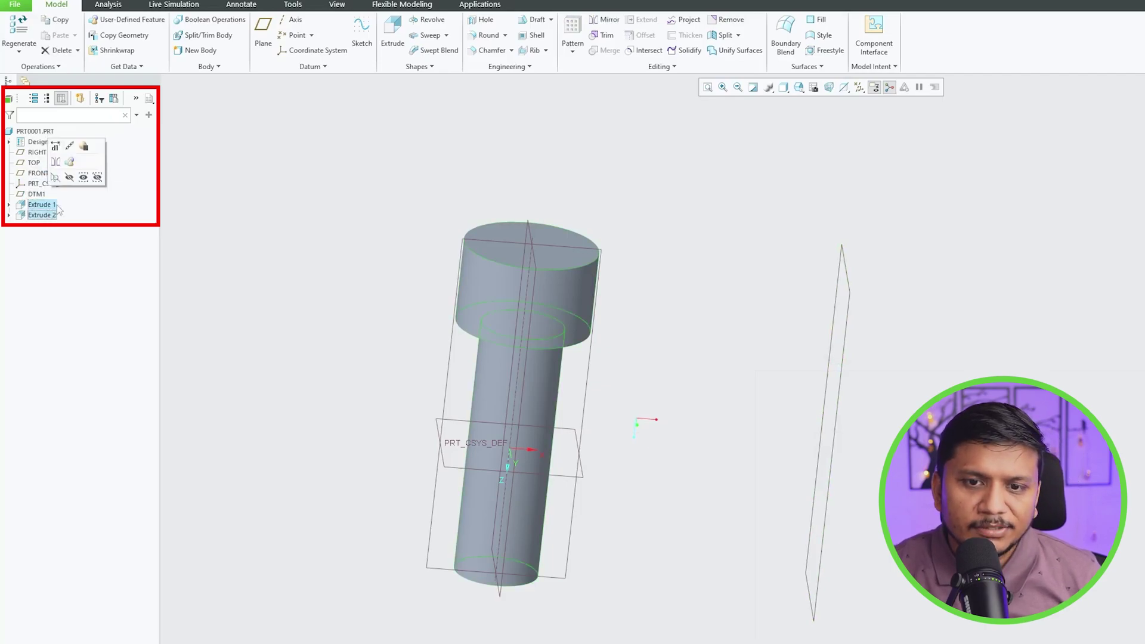
left_click(69, 178)
Step: Mirror the grouped bolt features about datum plane DTM1
left_click(60, 206)
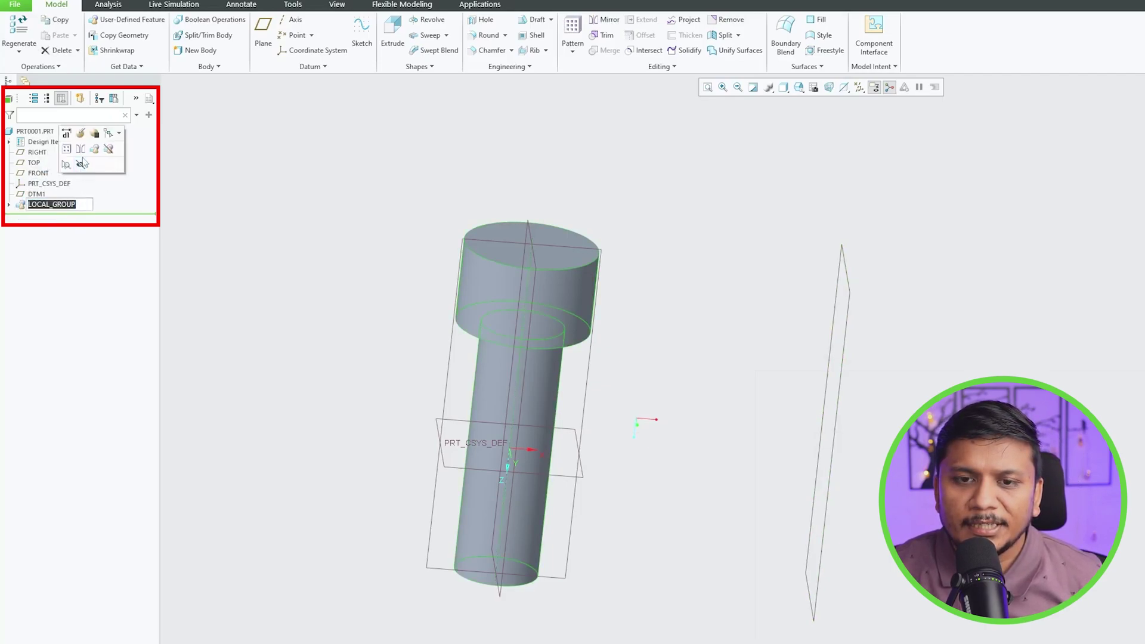
left_click(81, 149)
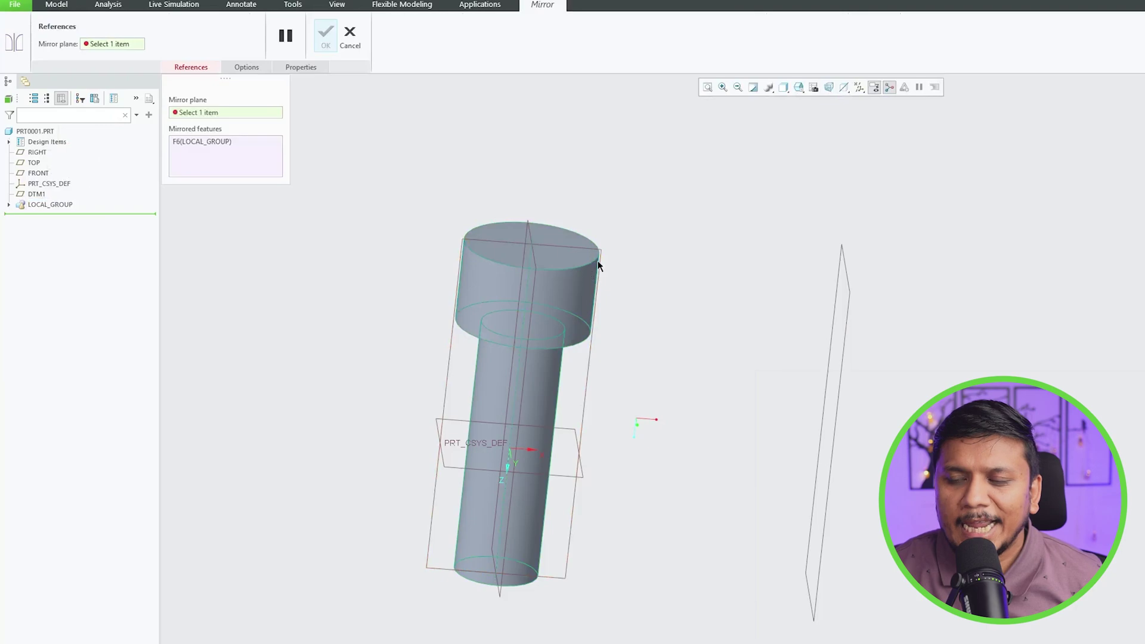
left_click(855, 291)
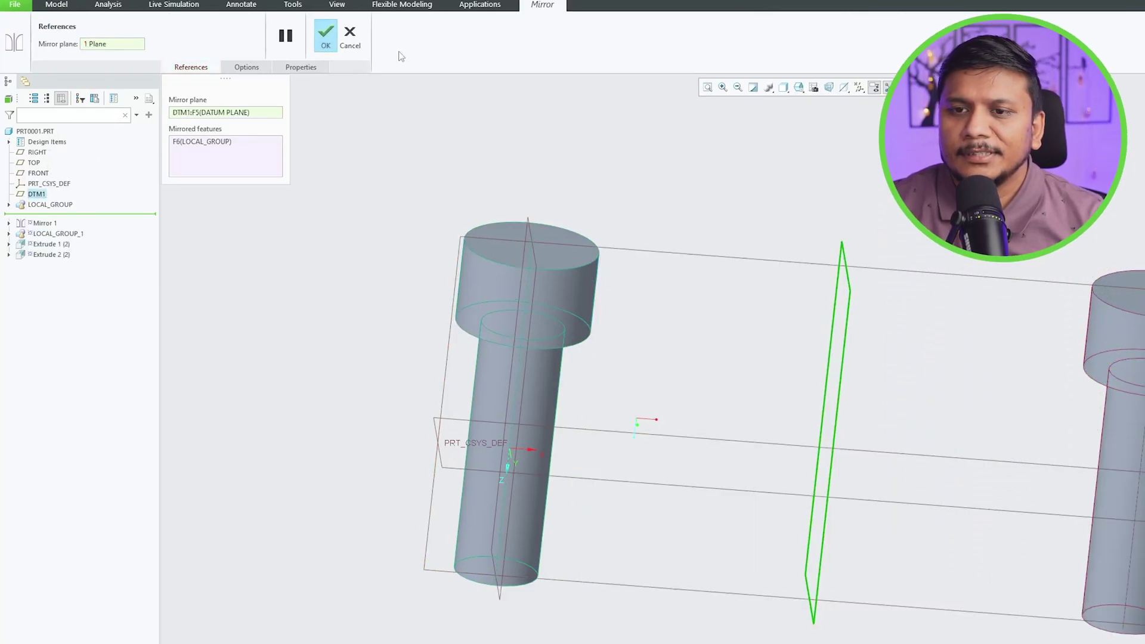
left_click(327, 37)
middle_click_drag(492, 232, 624, 453)
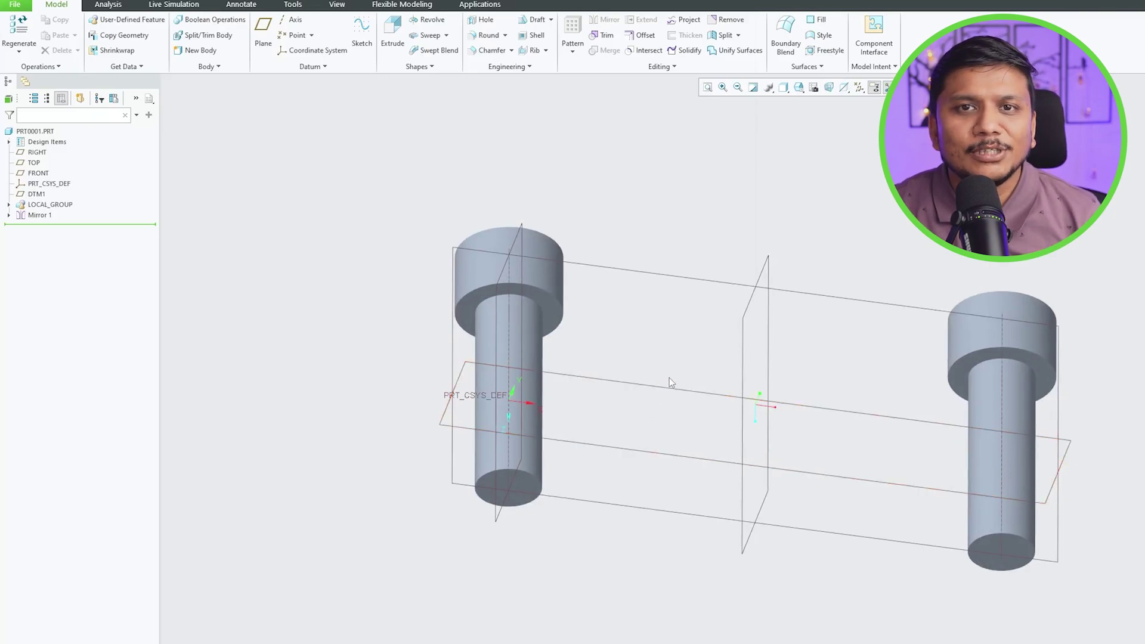
mouse_move(682, 421)
middle_mouse_down()
mouse_move(706, 258)
mouse_move(701, 274)
middle_mouse_up()
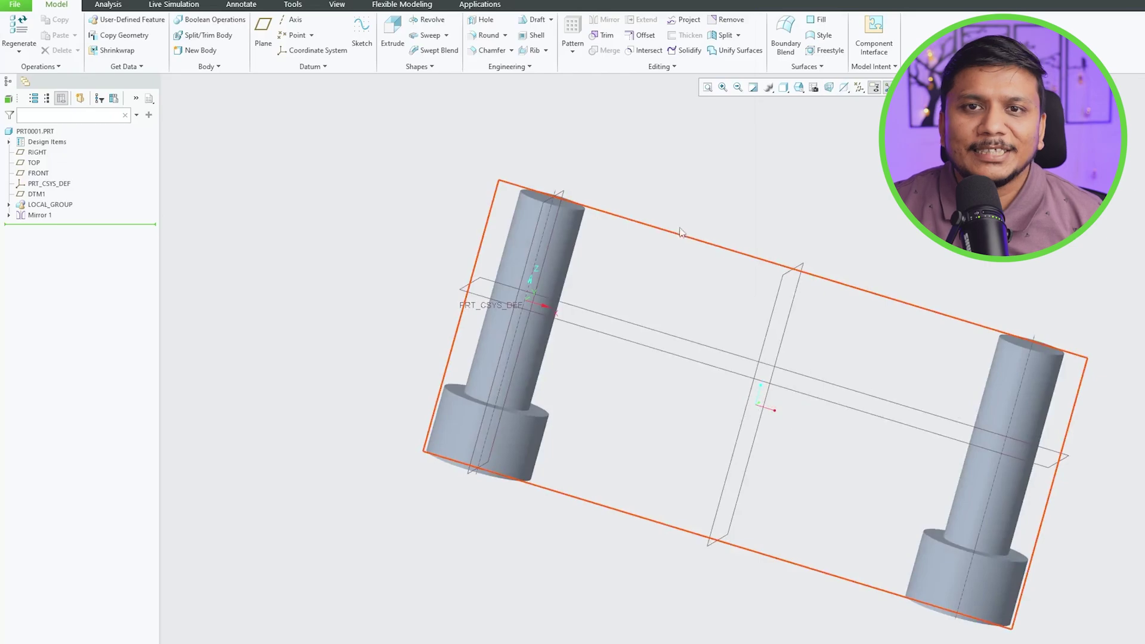
middle_click_drag(383, 209, 370, 223)
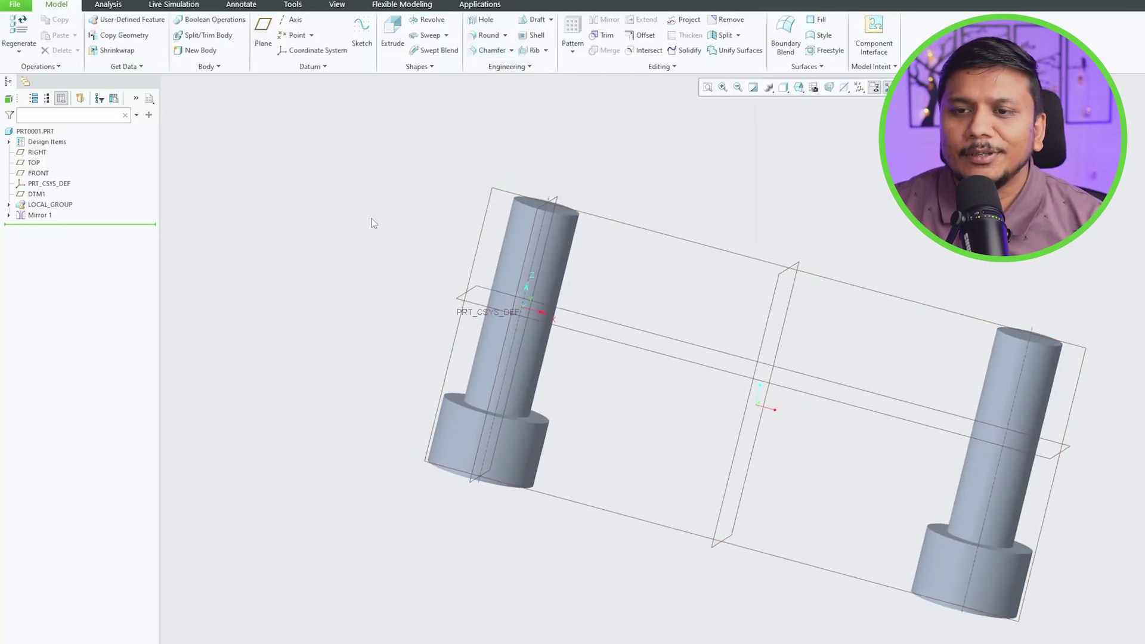
Step: Start a Helical Sweep and open its helix profile sketch on the datum plane running lengthwise through both bolts
left_click(447, 34)
left_click(453, 69)
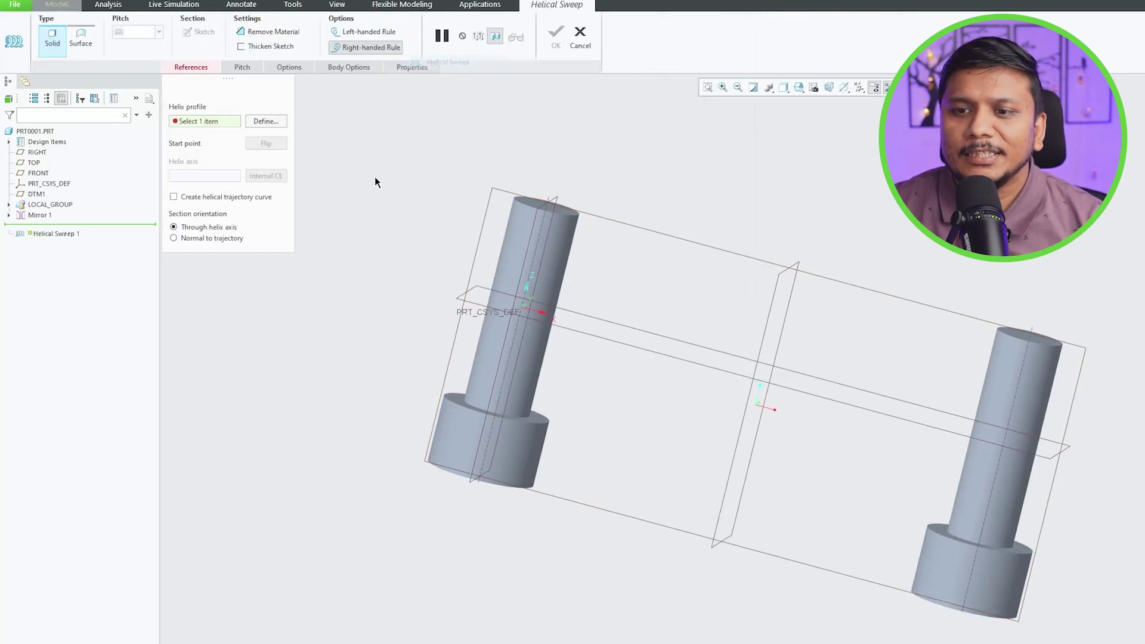
middle_click_drag(496, 192, 368, 138)
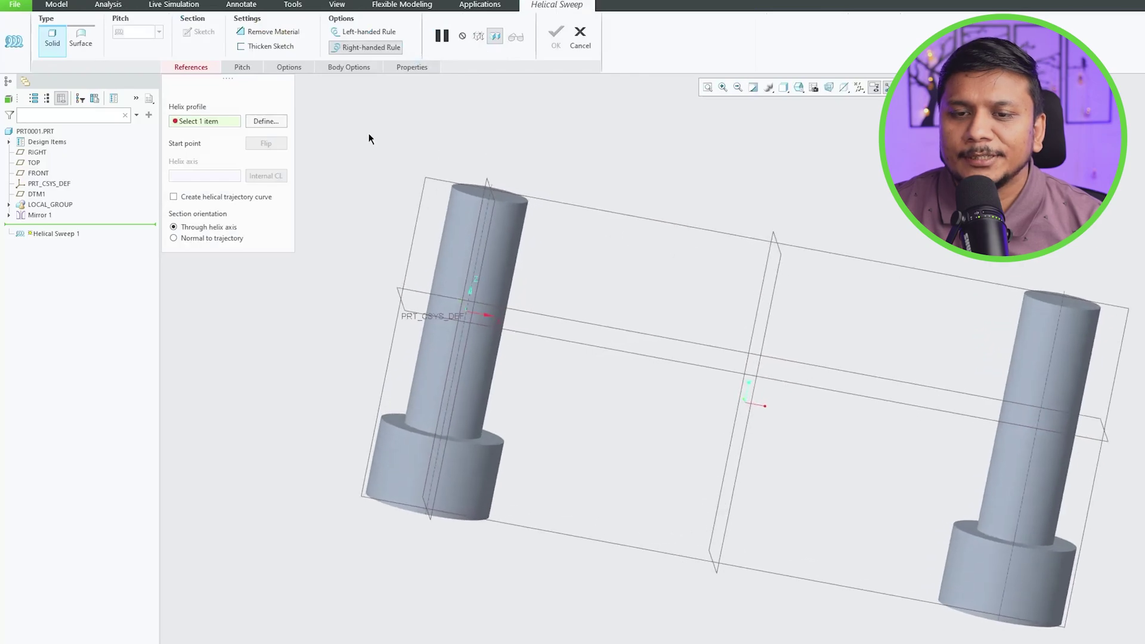
left_click(266, 122)
left_click(434, 181)
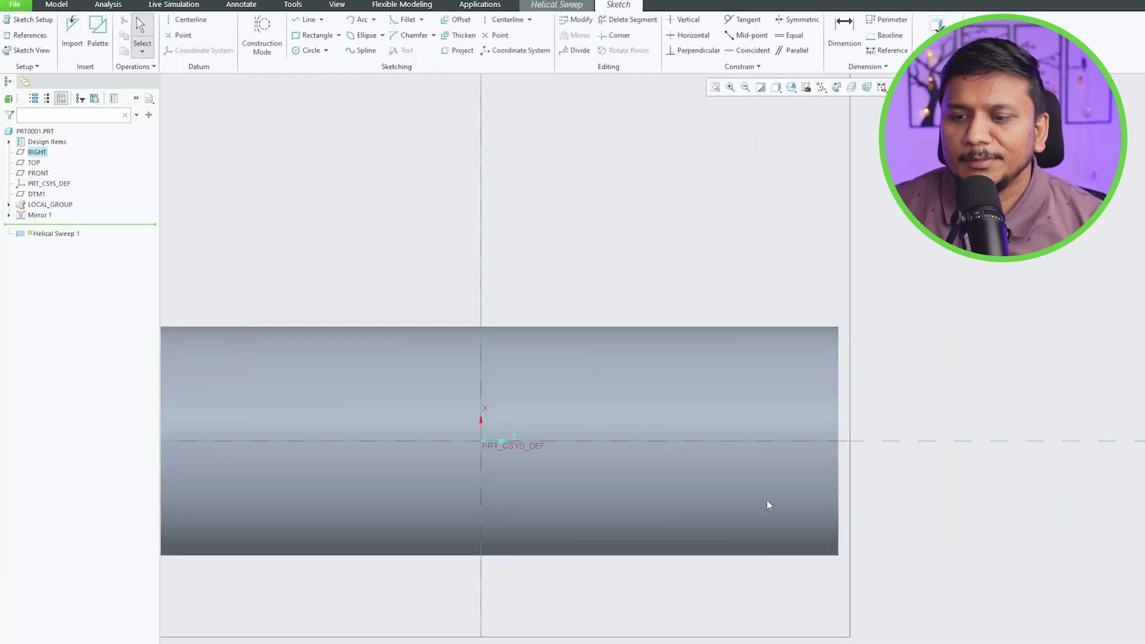
Step: Sketch a datum centerline along the original bolt's axis to serve as the helix axis
left_click(187, 19)
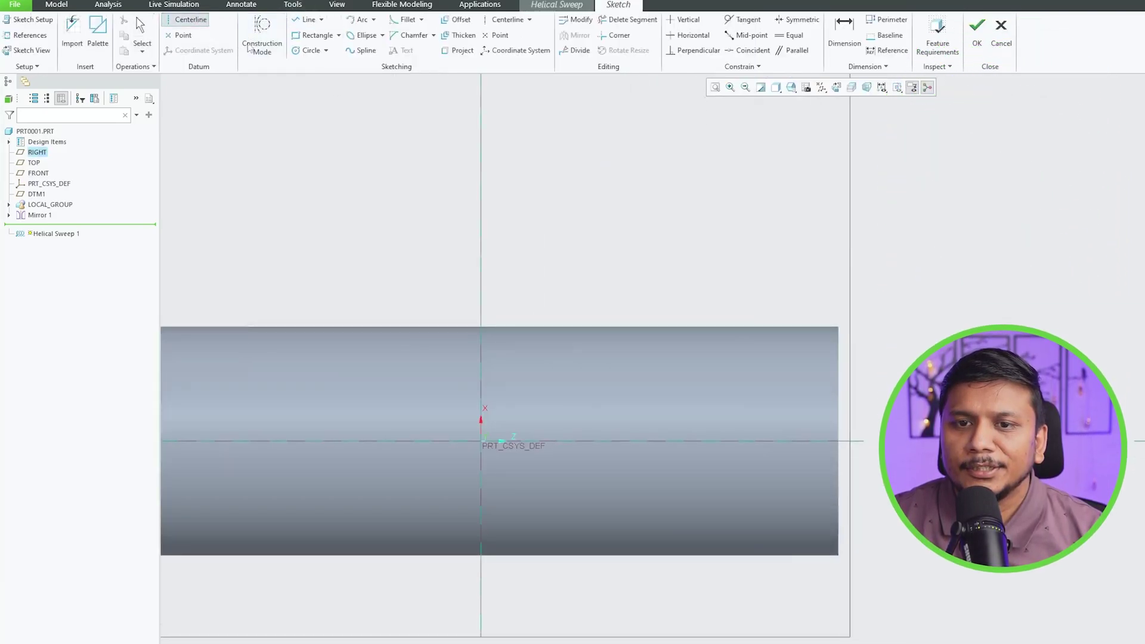
left_click(742, 439)
left_click(458, 441)
middle_click(422, 295)
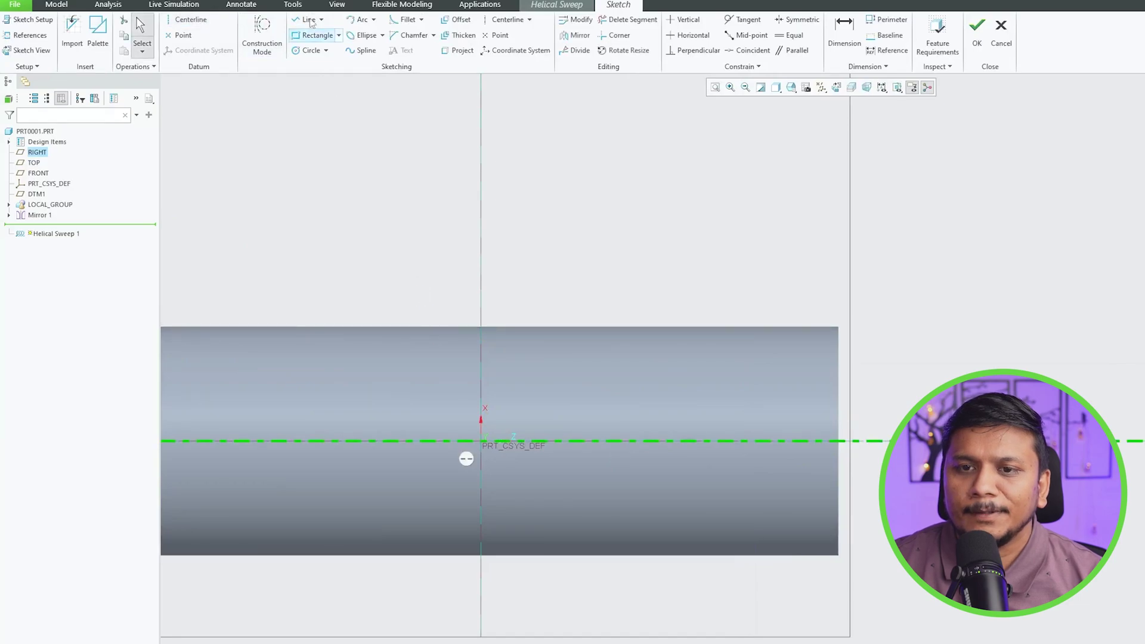
Step: Sketch a line along the shank's outer edge from its free end, set its length to 18, and finish the helix profile
left_click(301, 19)
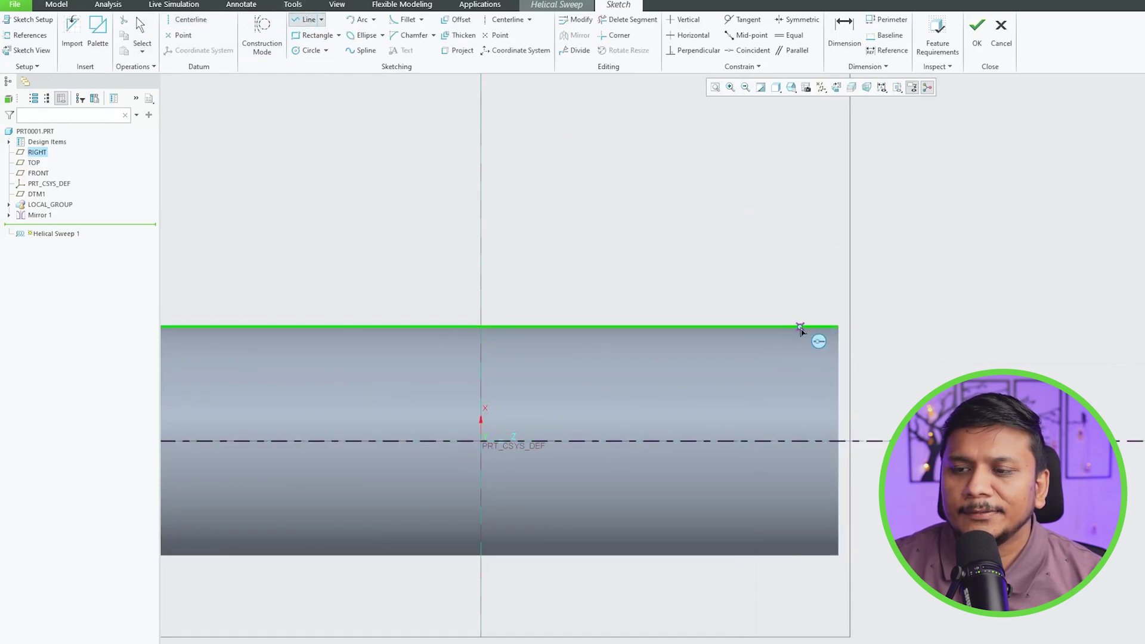
left_click(838, 326)
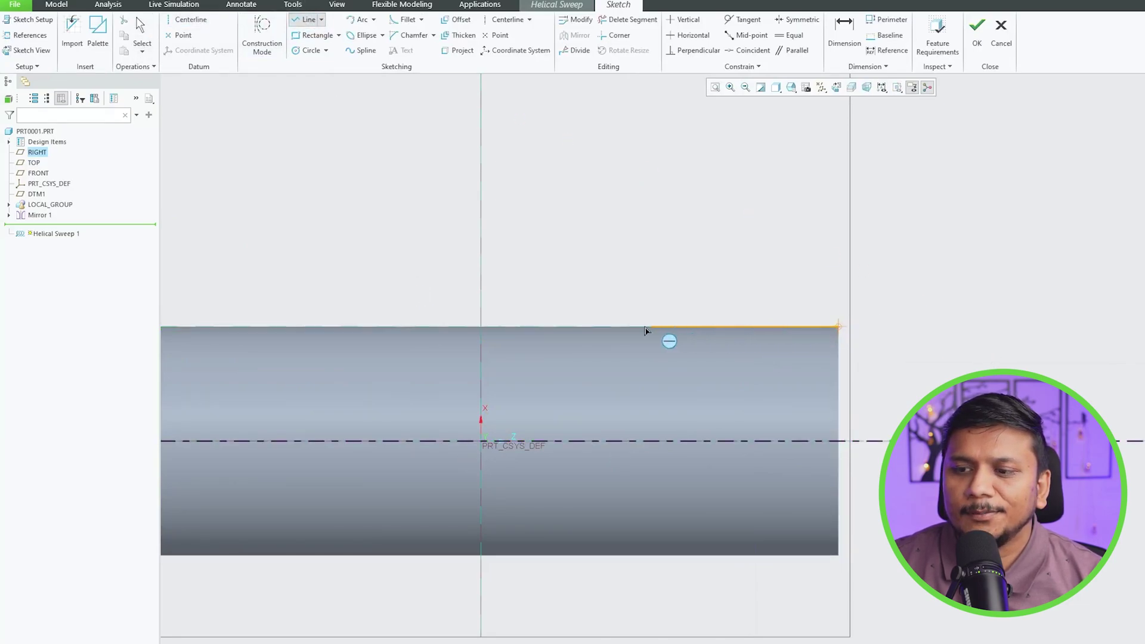
left_click(303, 327)
middle_click(668, 502)
scroll(668, 502, "down", 4)
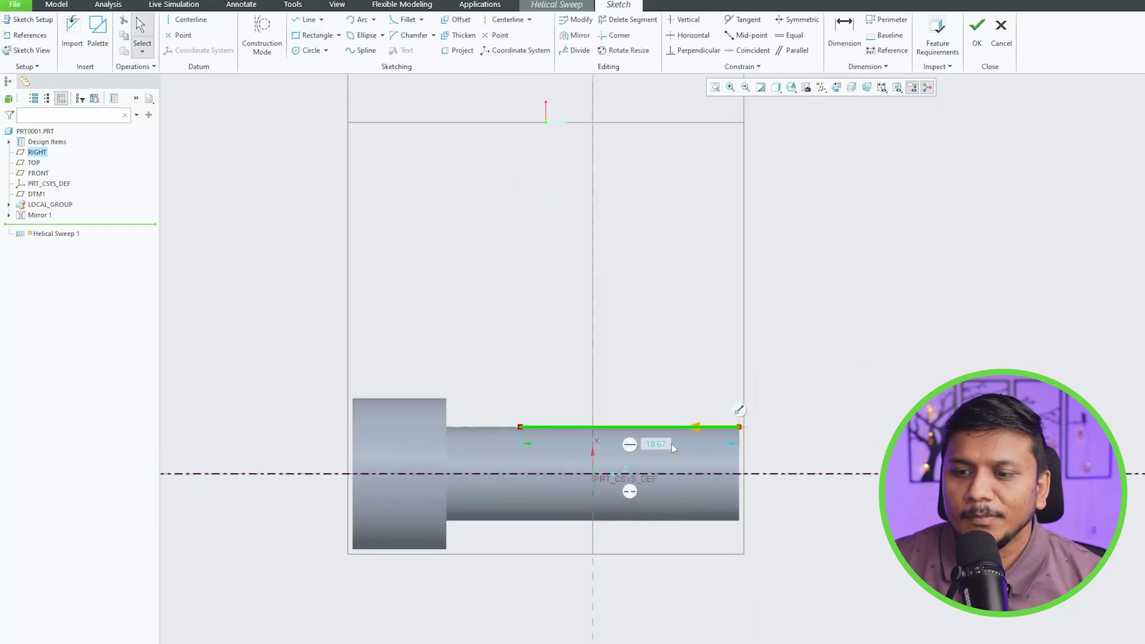
double_click(664, 443)
type("18")
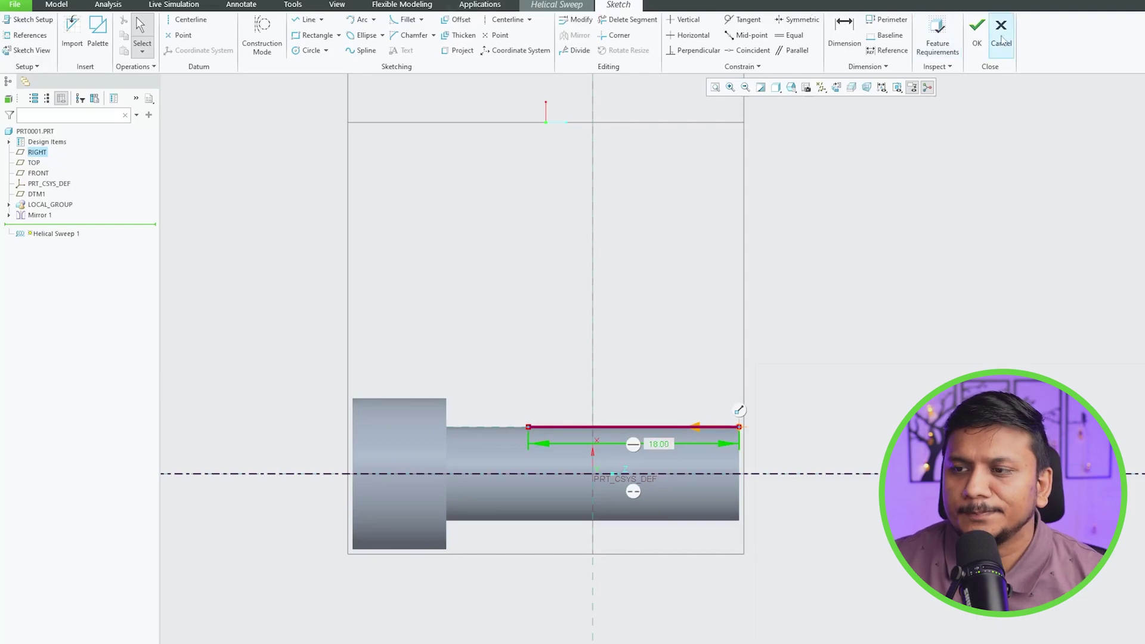
left_click(977, 43)
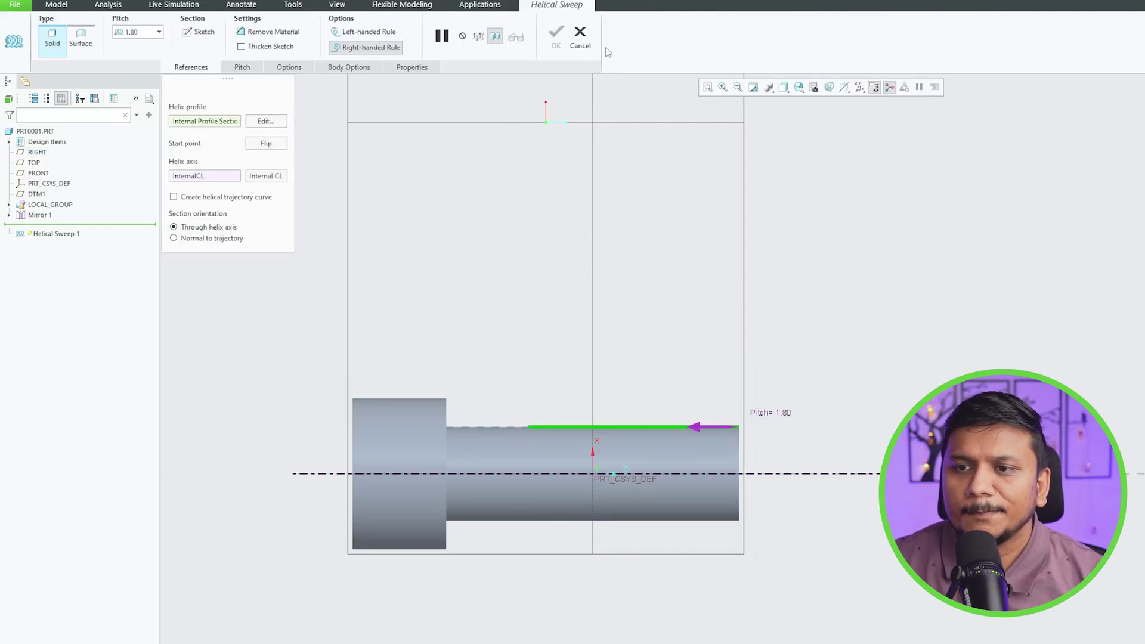
Step: Sketch the sweep section as a circle of diameter 1.25 centred on the helix start point, and finish the section
left_click(197, 35)
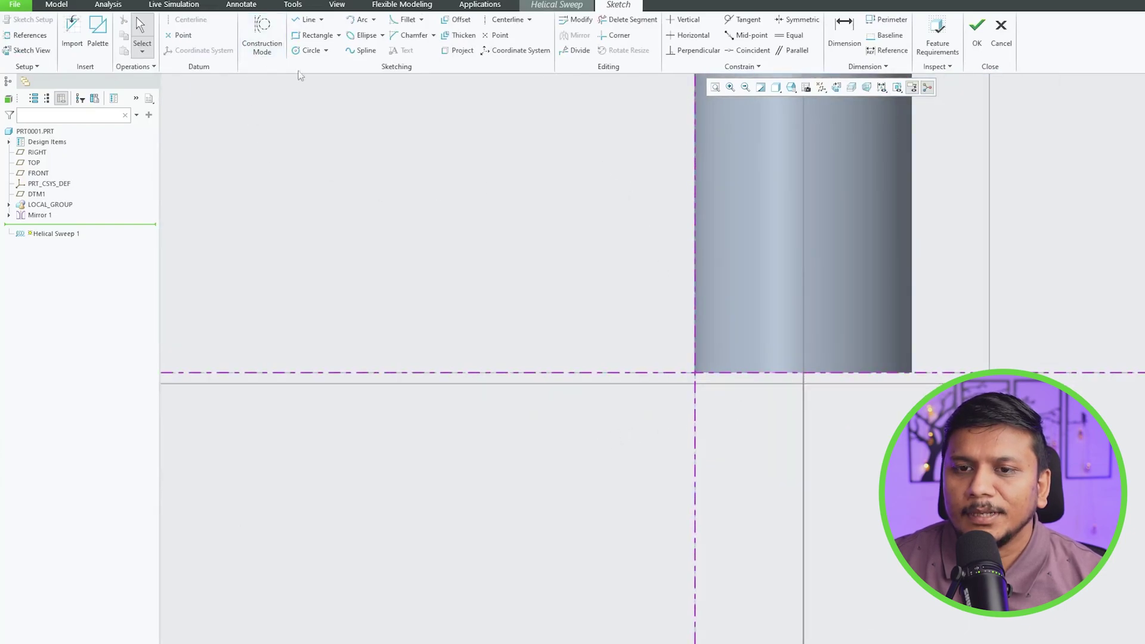
left_click(311, 50)
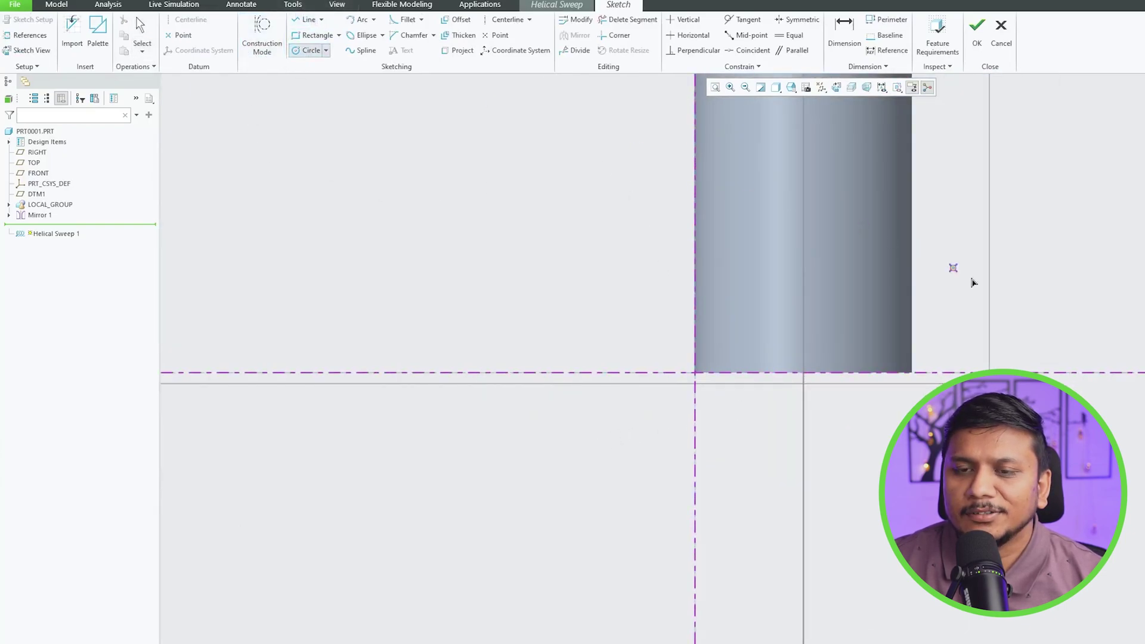
scroll(852, 322, "up", 3)
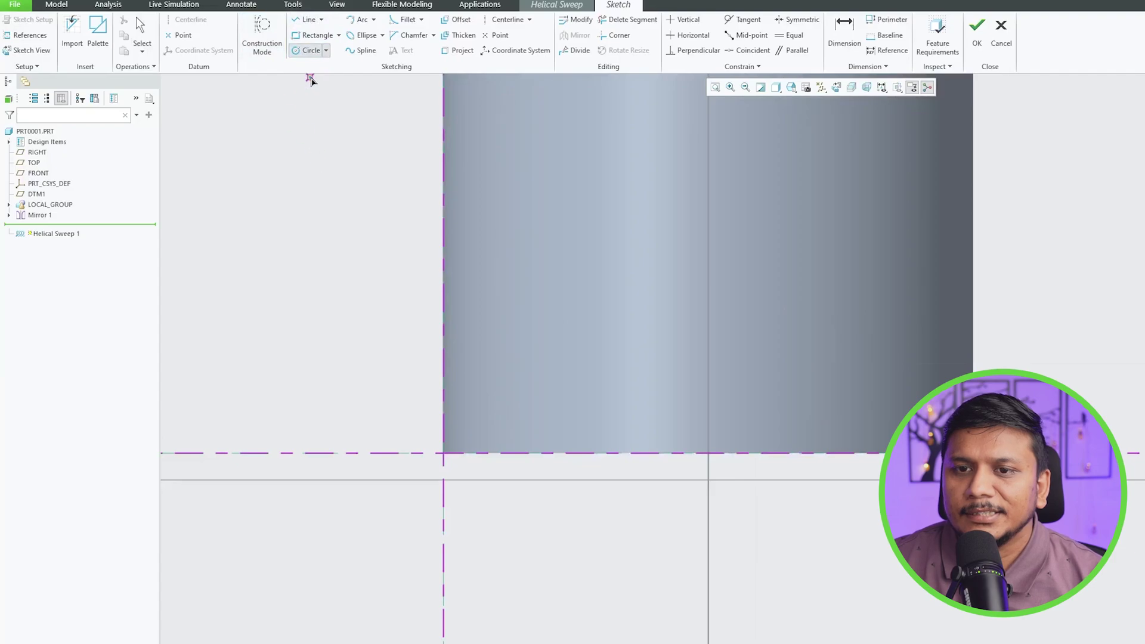
left_click(455, 478)
middle_click(498, 397)
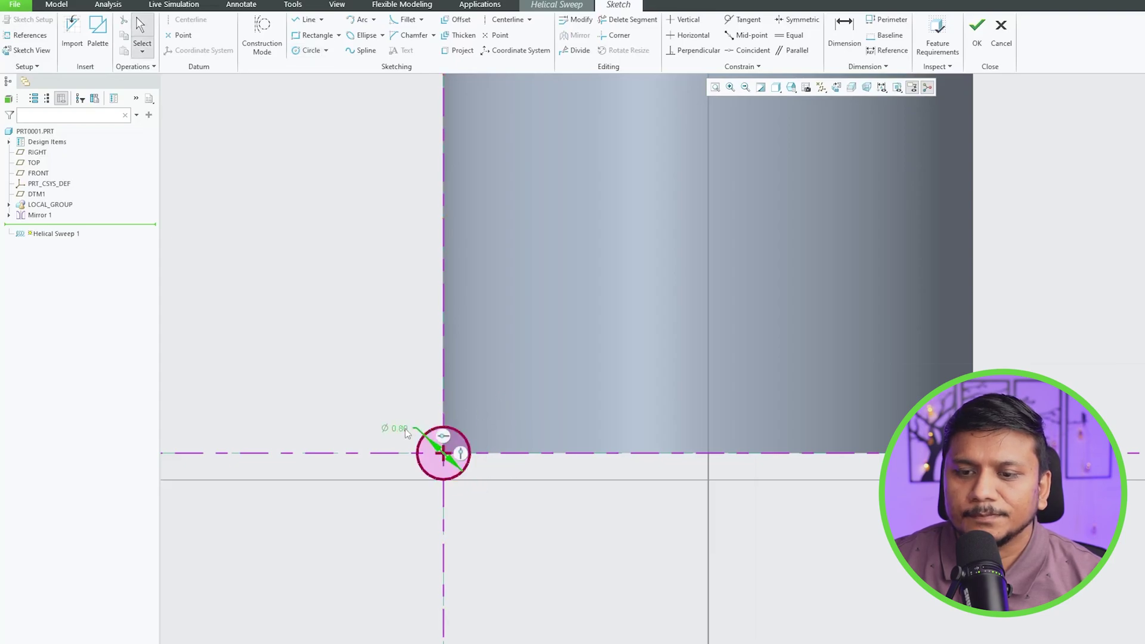
double_click(406, 429)
type("1.25")
key("Return")
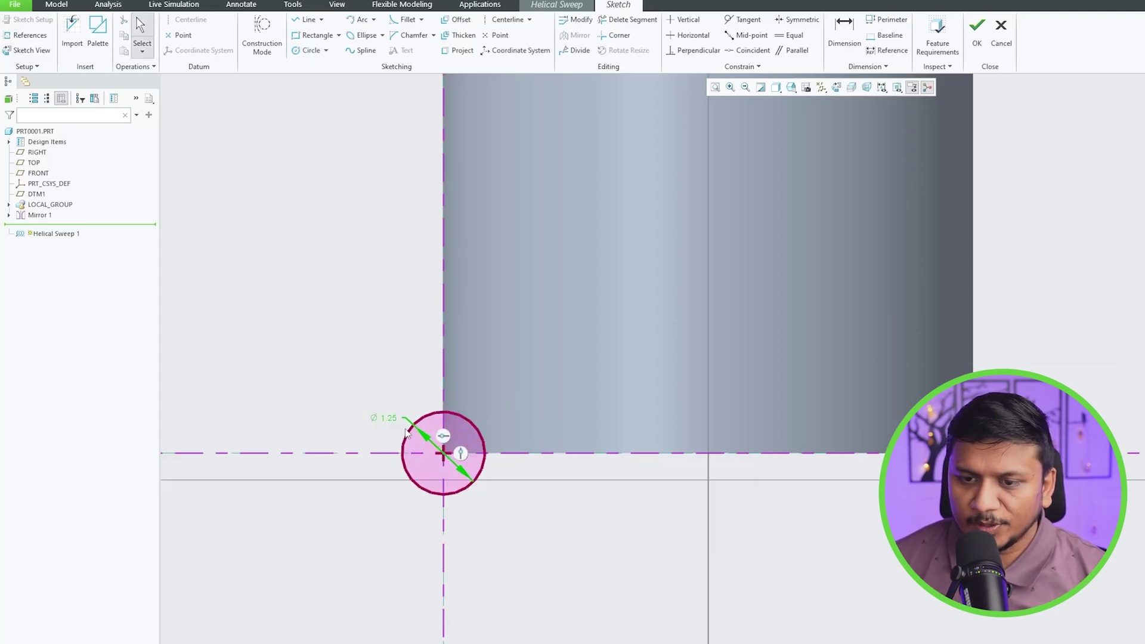
left_click(974, 37)
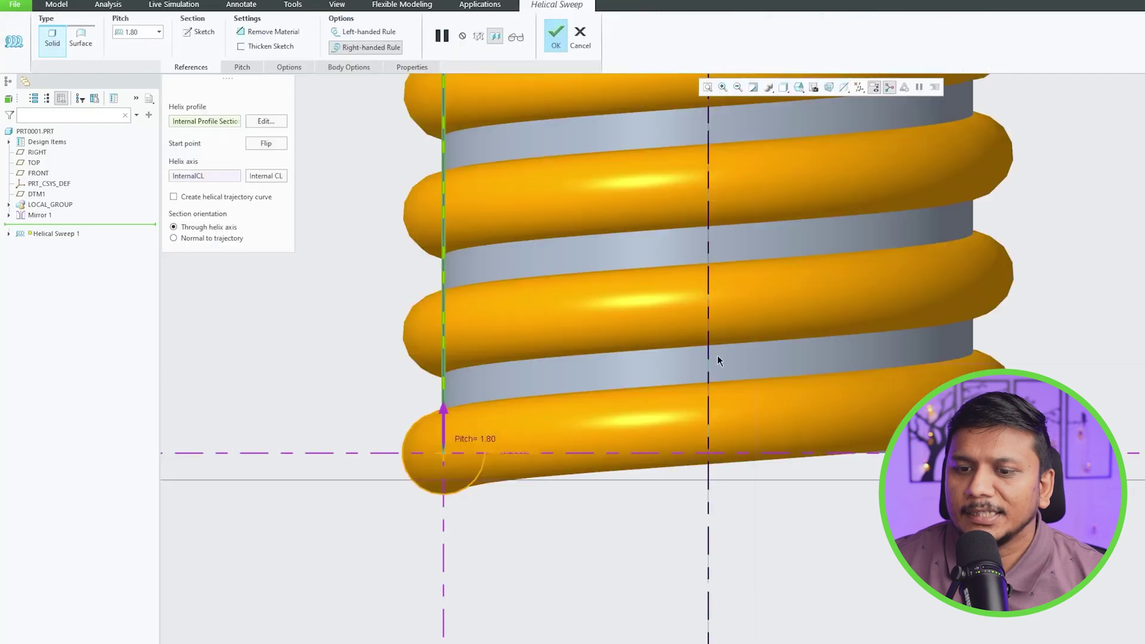
Step: Set the helical sweep's pitch to 1.25 and make it remove material
scroll(673, 462, "down", 3)
double_click(154, 34)
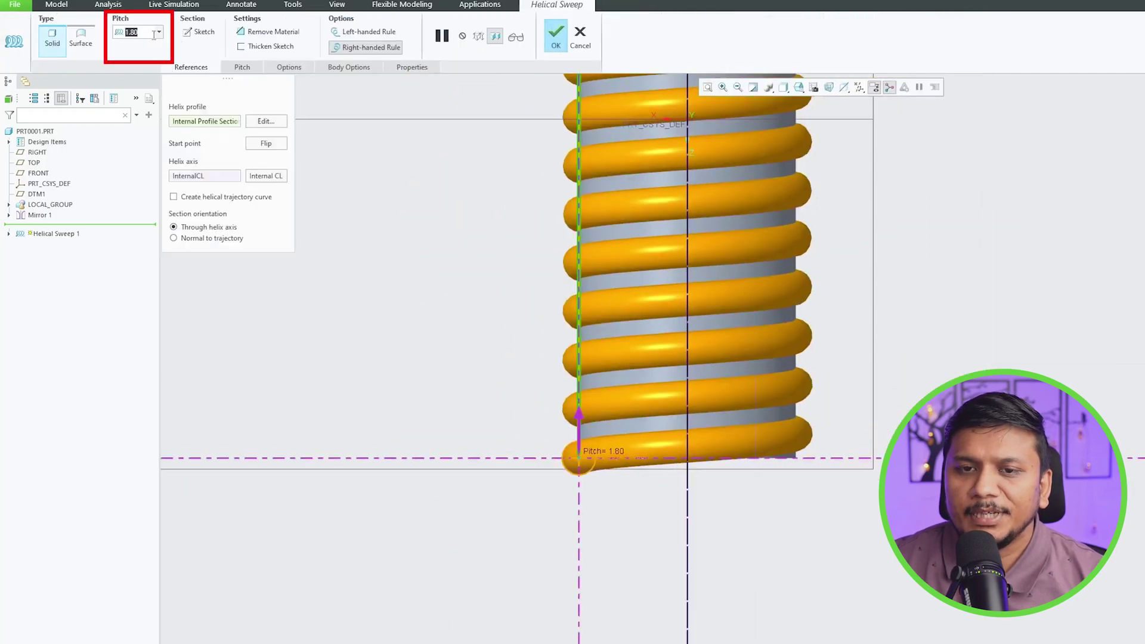
type("1.25")
key("Return")
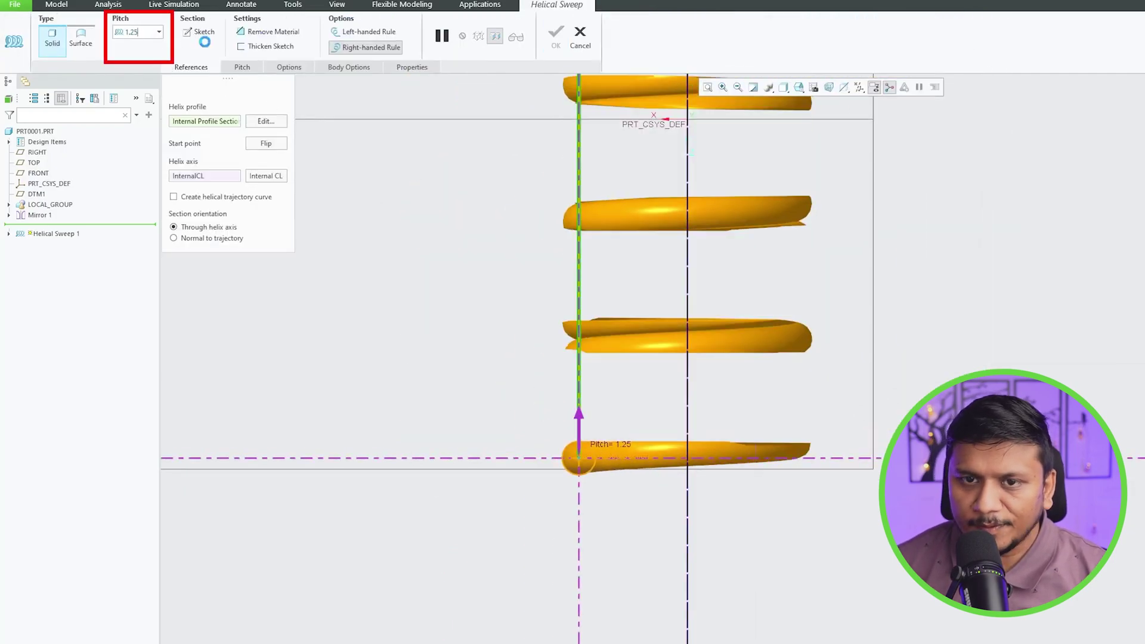
left_click(260, 31)
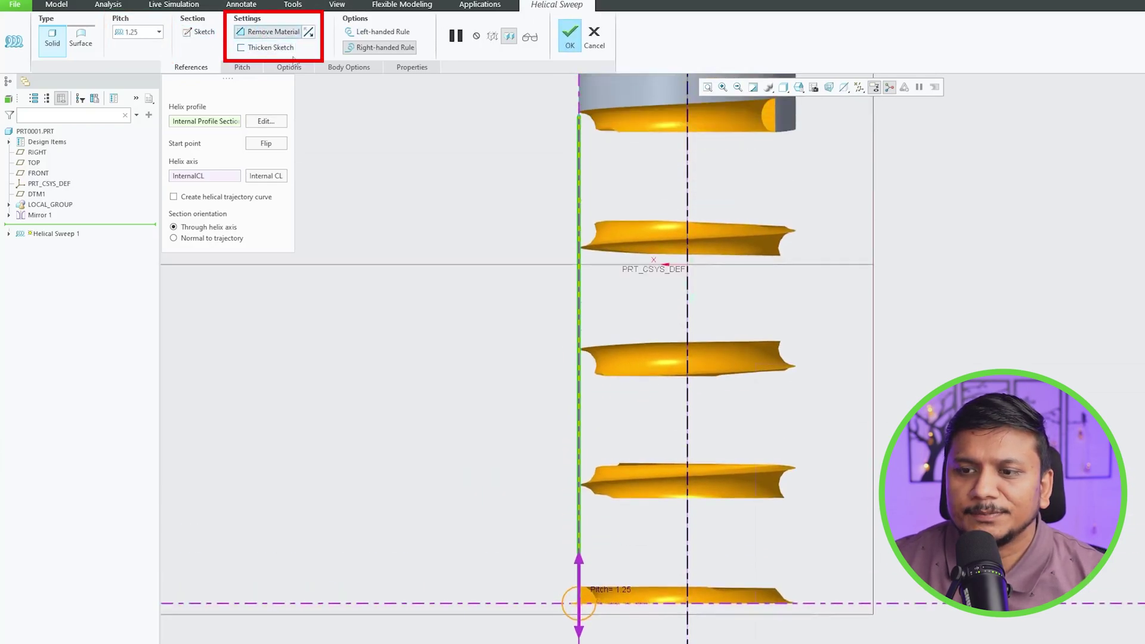
middle_click_drag(613, 352, 820, 418)
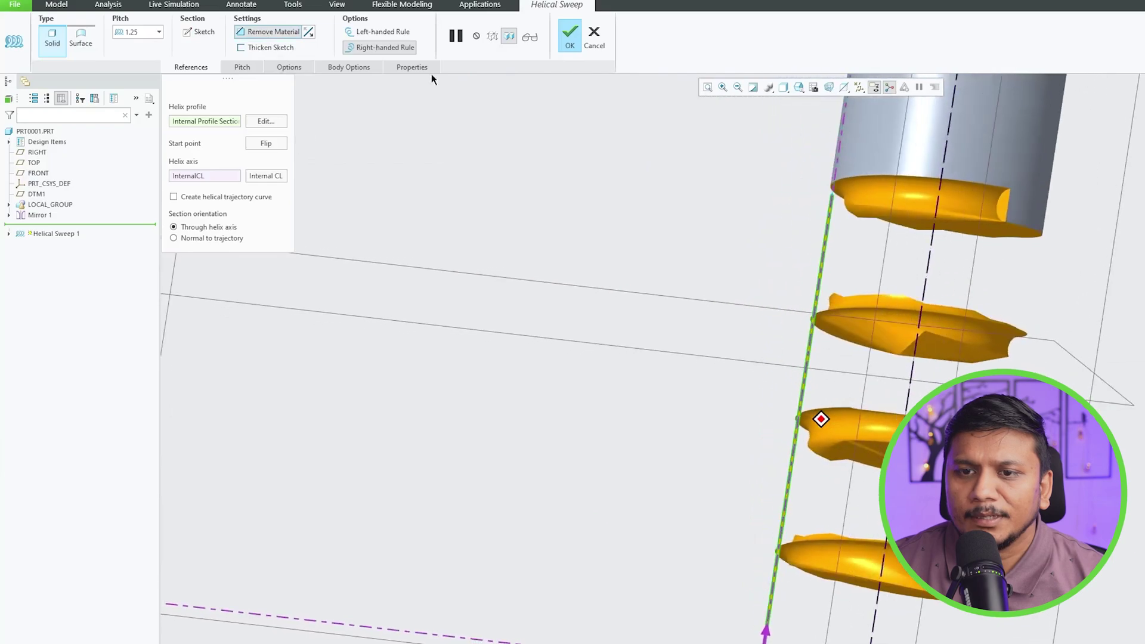
Step: Set the pitch of the original bolt's helical sweep to 1.255
left_click(570, 35)
middle_click_drag(555, 183, 591, 204)
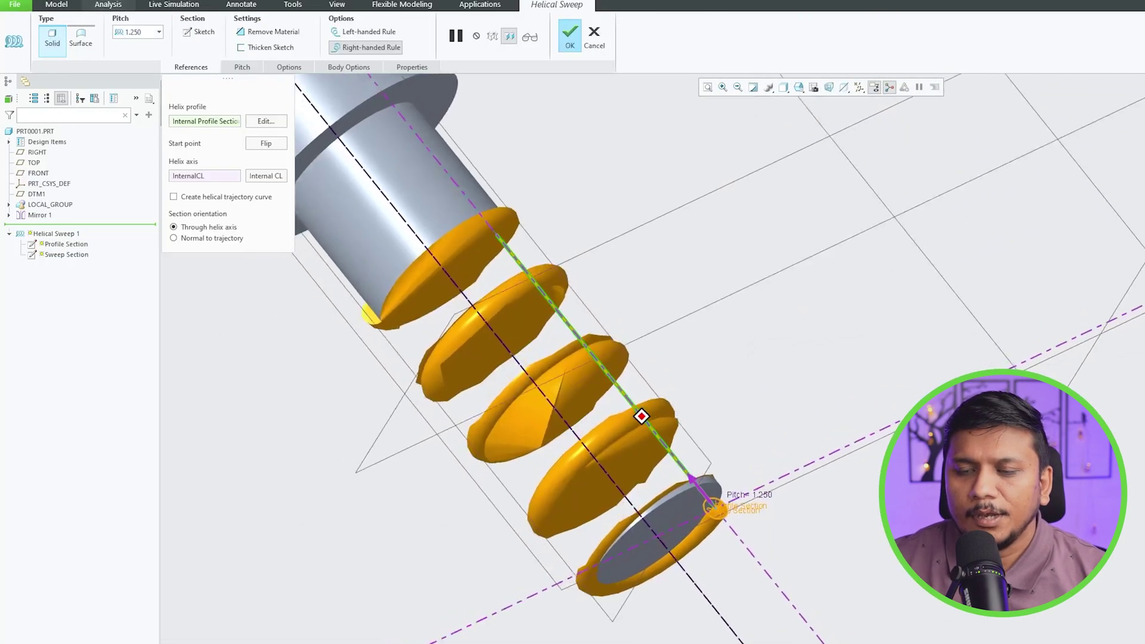
scroll(608, 417, "down", 1)
mouse_move(609, 417)
middle_mouse_down()
mouse_move(545, 451)
mouse_move(589, 416)
middle_mouse_up()
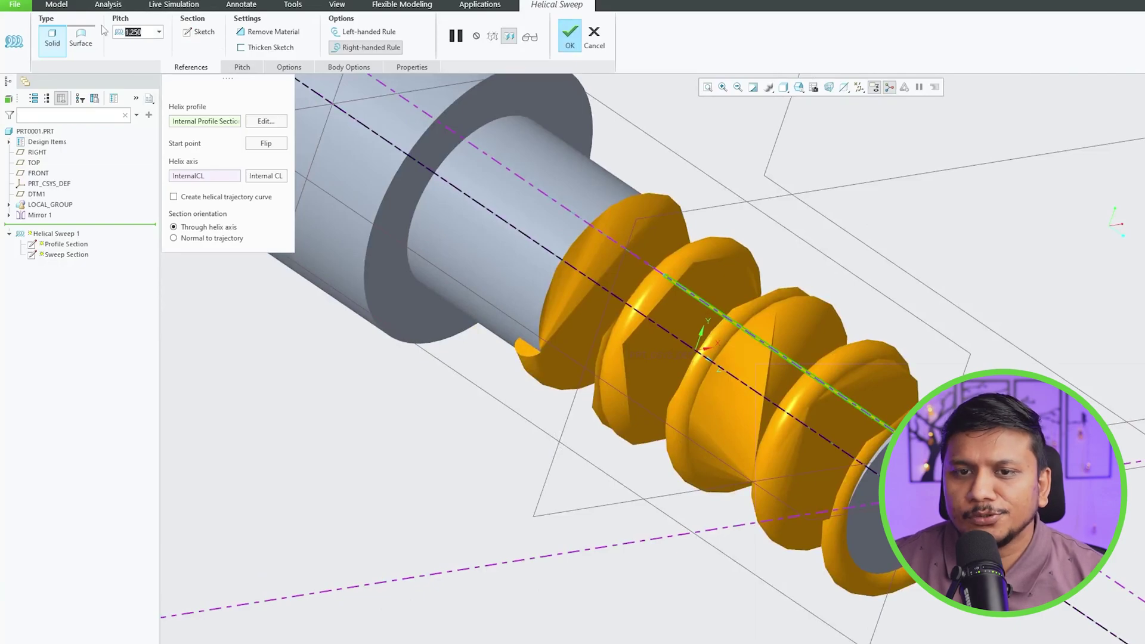
type("1")
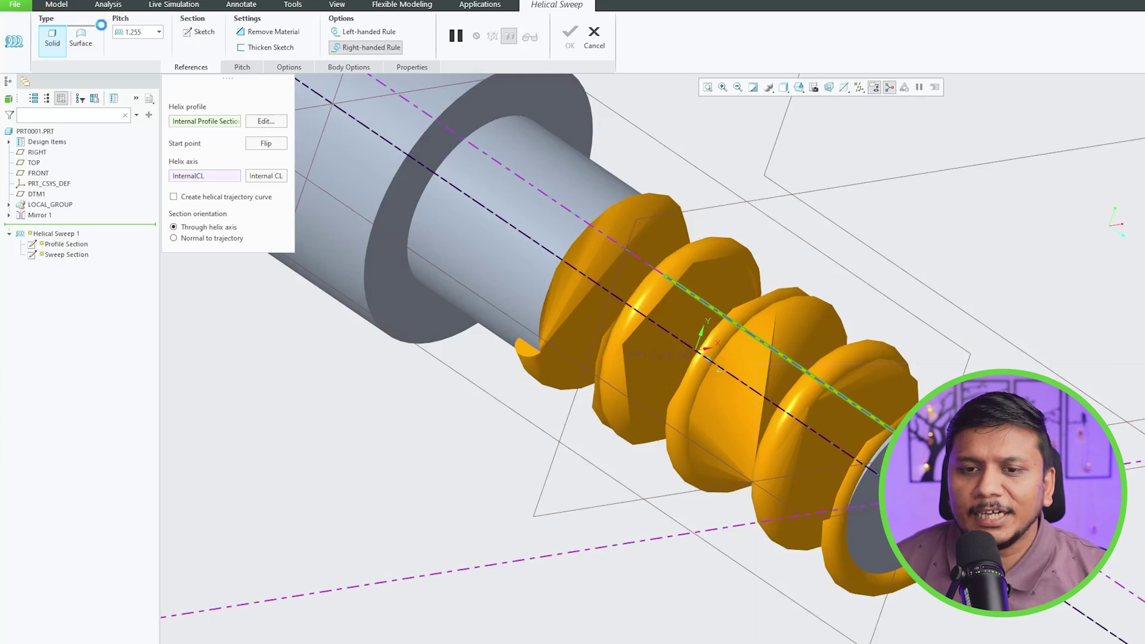
type(".255")
key("Return")
Step: Make the helical sweep remove material from the original bolt's shank and finish the feature
scroll(527, 298, "down", 3)
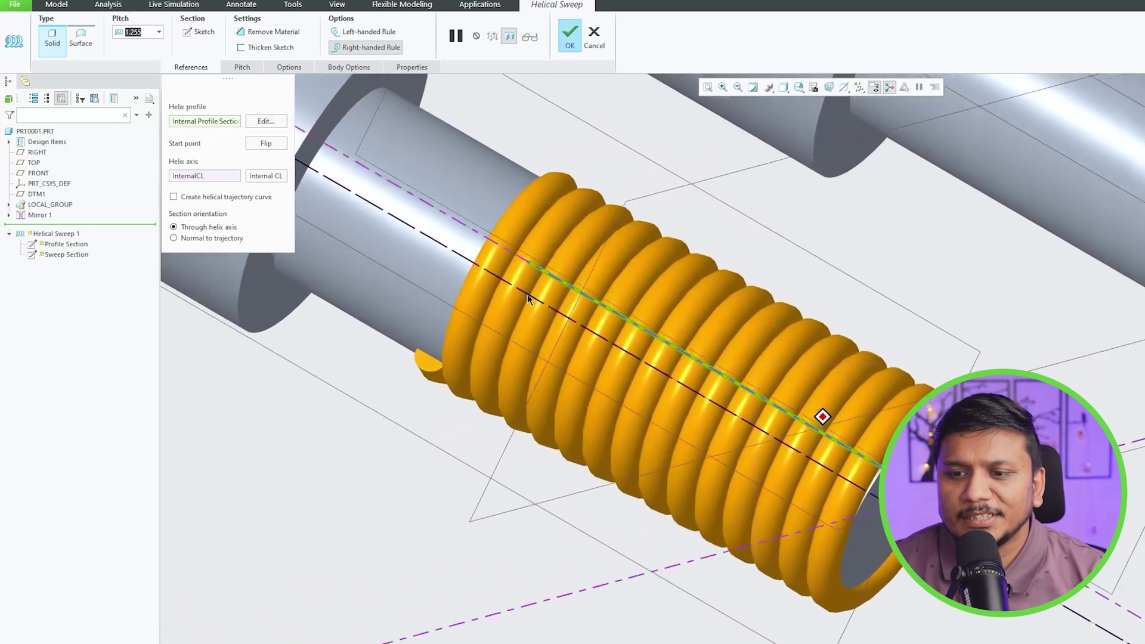
middle_click_drag(527, 298, 497, 326)
middle_click_drag(534, 121, 533, 150, "shift")
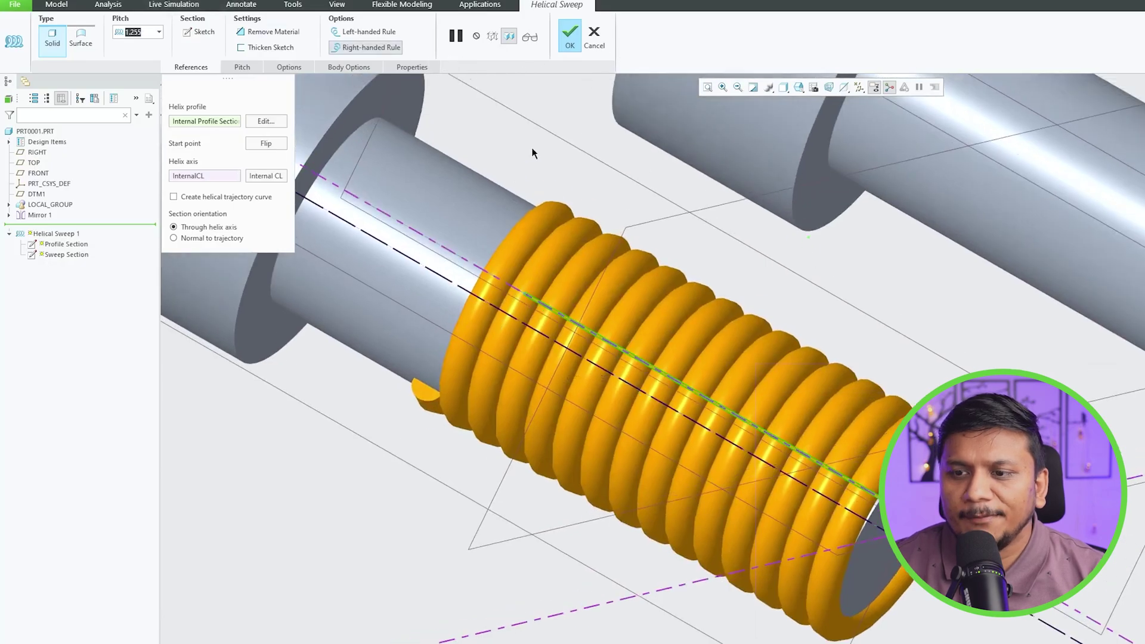
scroll(533, 154, "down", 2)
left_click(283, 34)
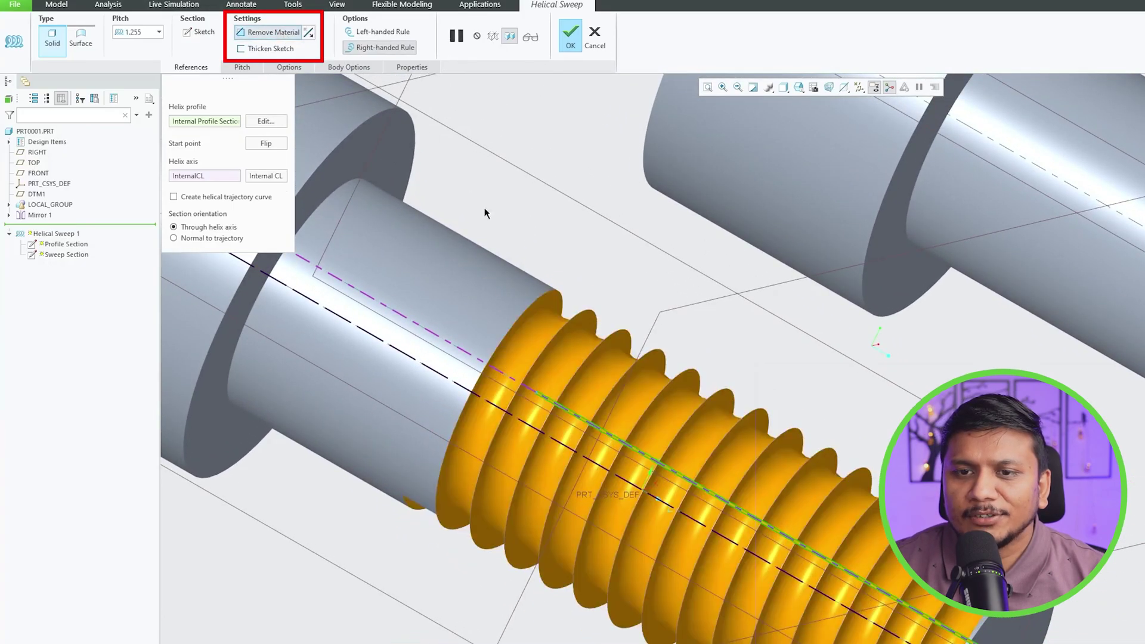
scroll(512, 410, "up", 2)
middle_click_drag(511, 410, 543, 372)
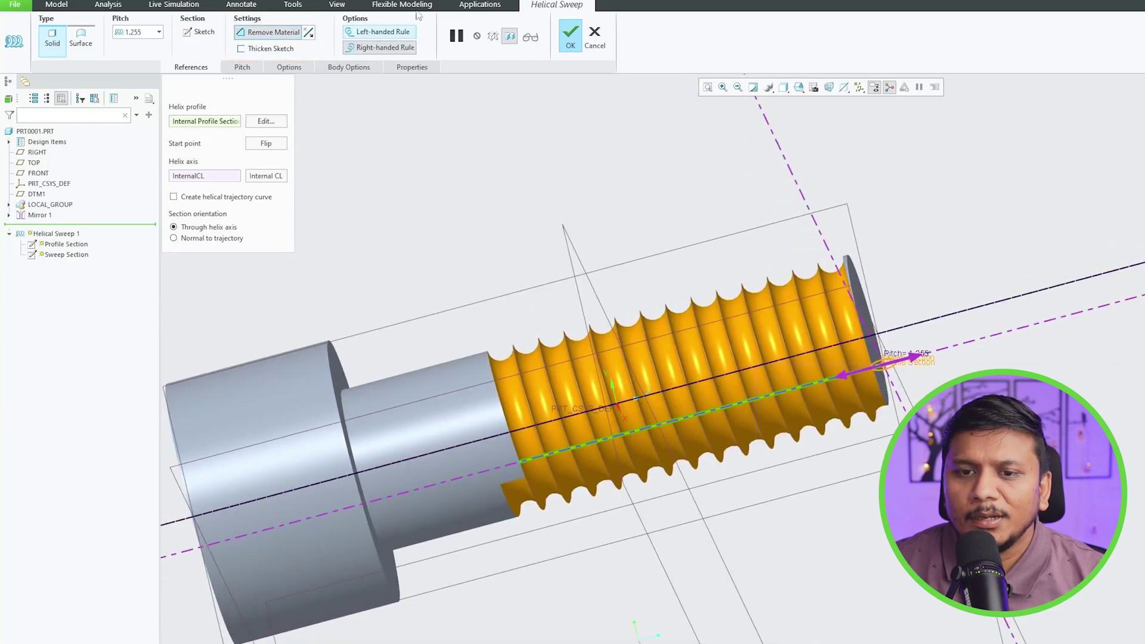
left_click(570, 35)
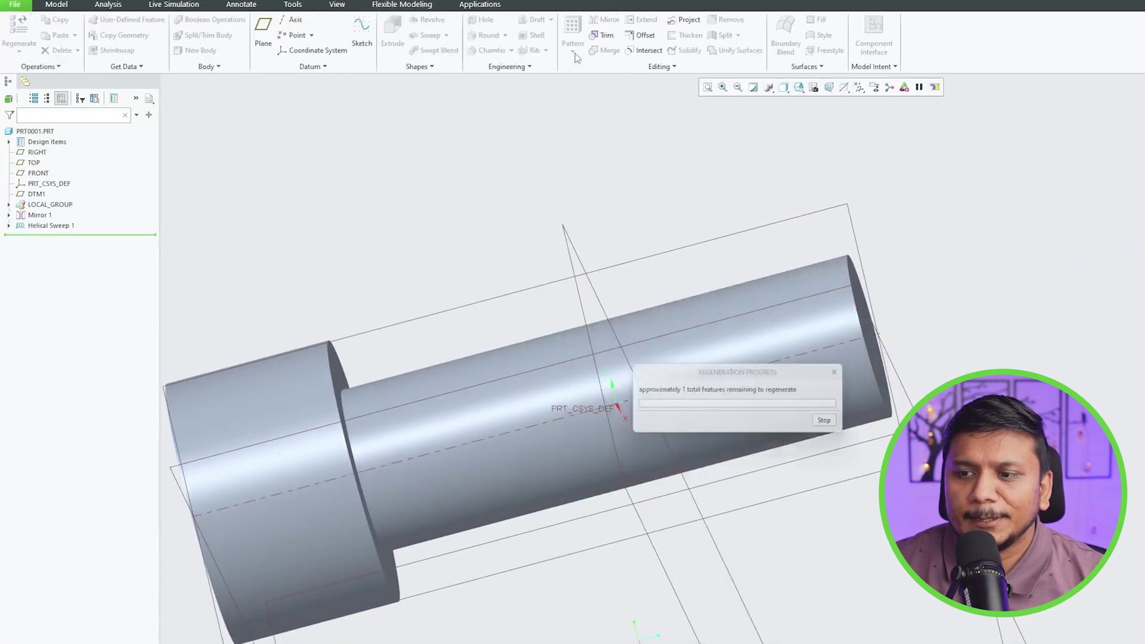
Step: Examine the cut thread on the original bolt from several sides, including where it ends on the shank
middle_click_drag(542, 137, 596, 134)
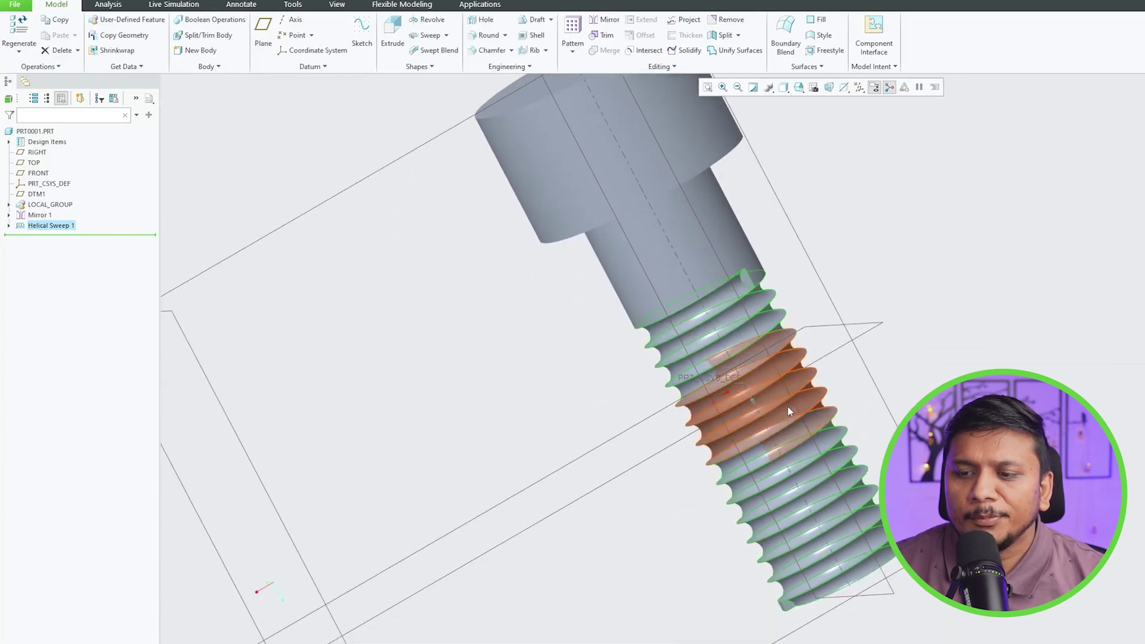
left_click(926, 289)
middle_click_drag(821, 417, 820, 298)
scroll(795, 397, "down", 2)
scroll(796, 397, "down", 3)
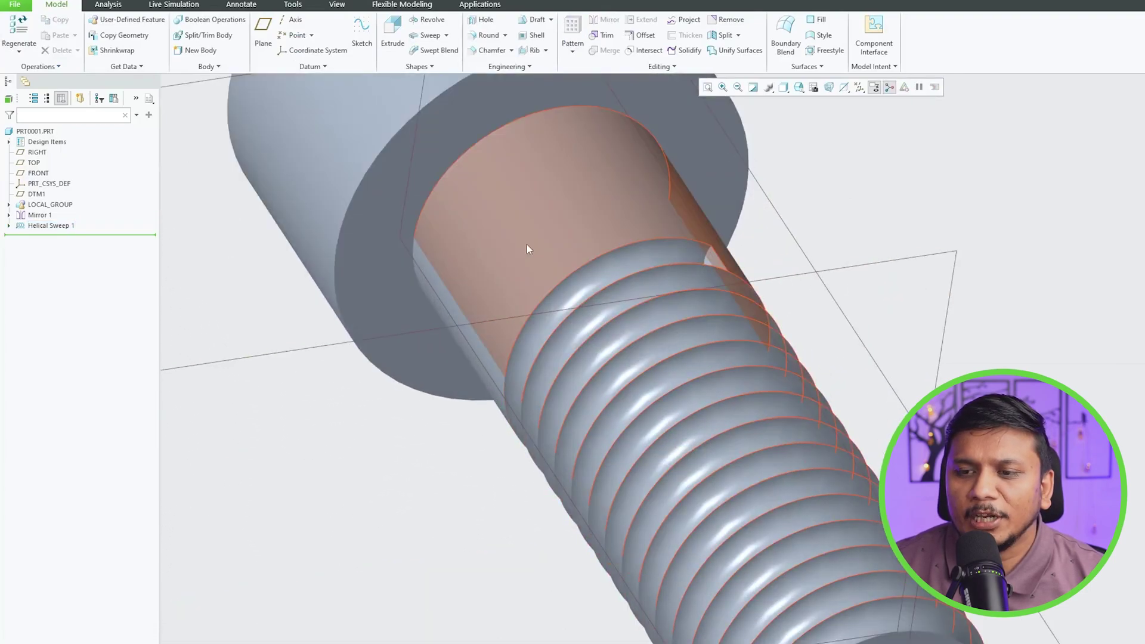
scroll(794, 278, "up", 6)
Step: Start a volume helical sweep for the mirrored bolt and place its helix profile sketch on the RIGHT datum plane
middle_click_drag(638, 326, 418, 202)
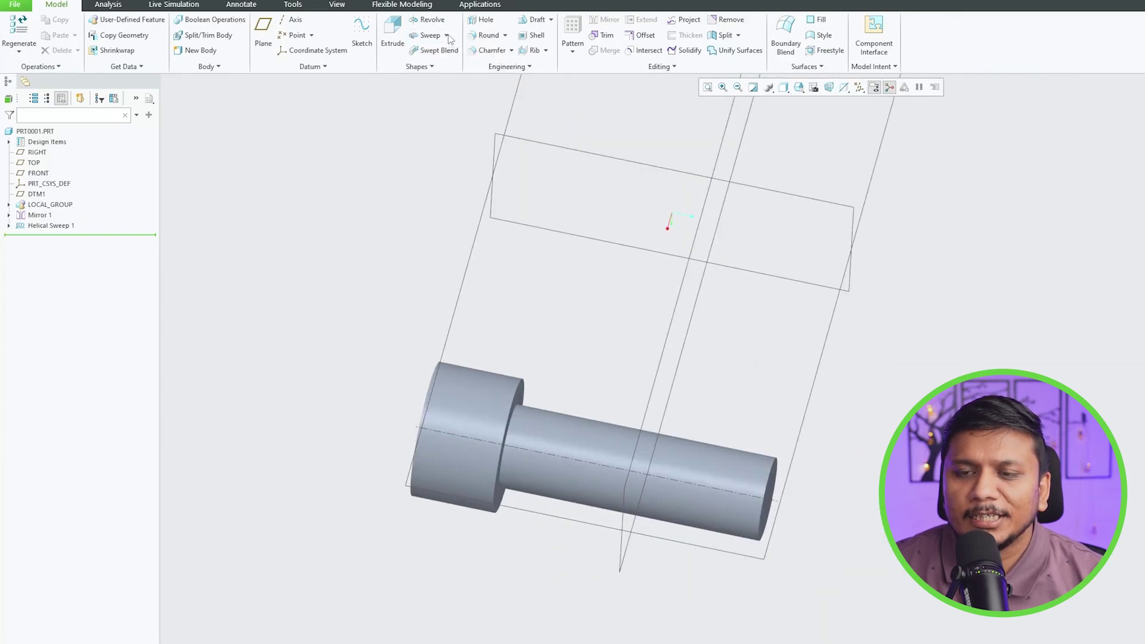
left_click(447, 35)
left_click(445, 76)
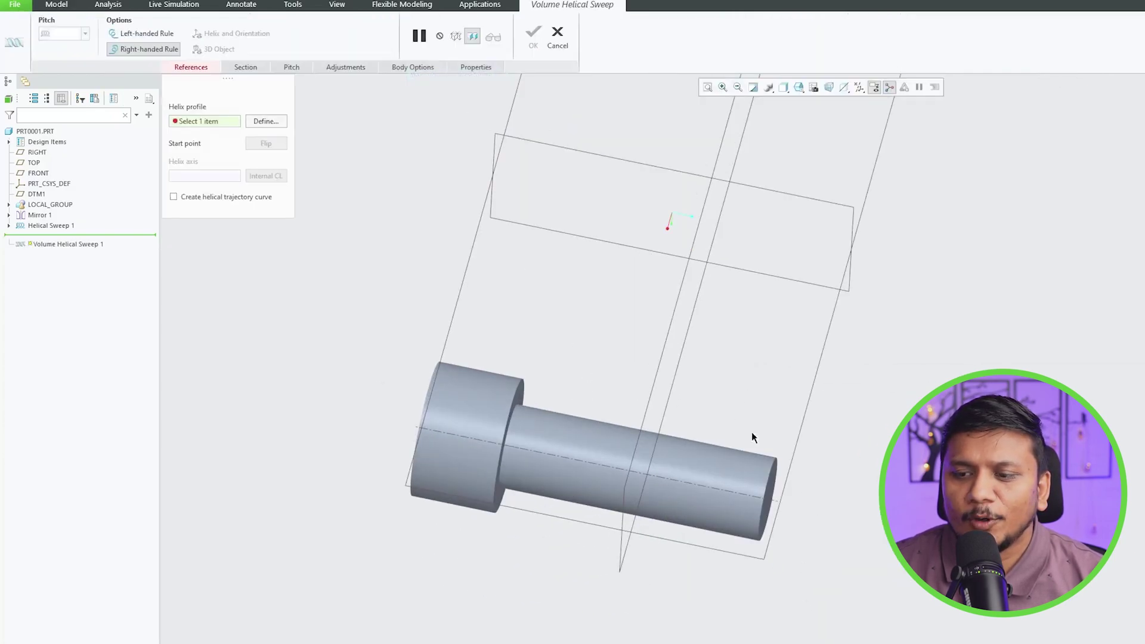
left_click(263, 121)
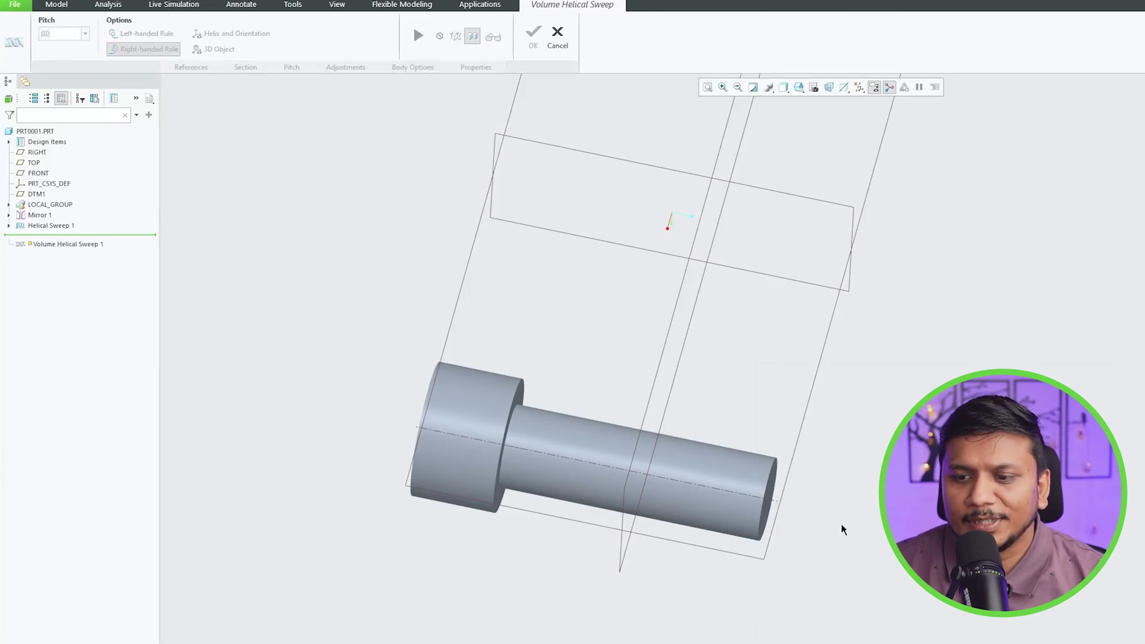
left_click(767, 550)
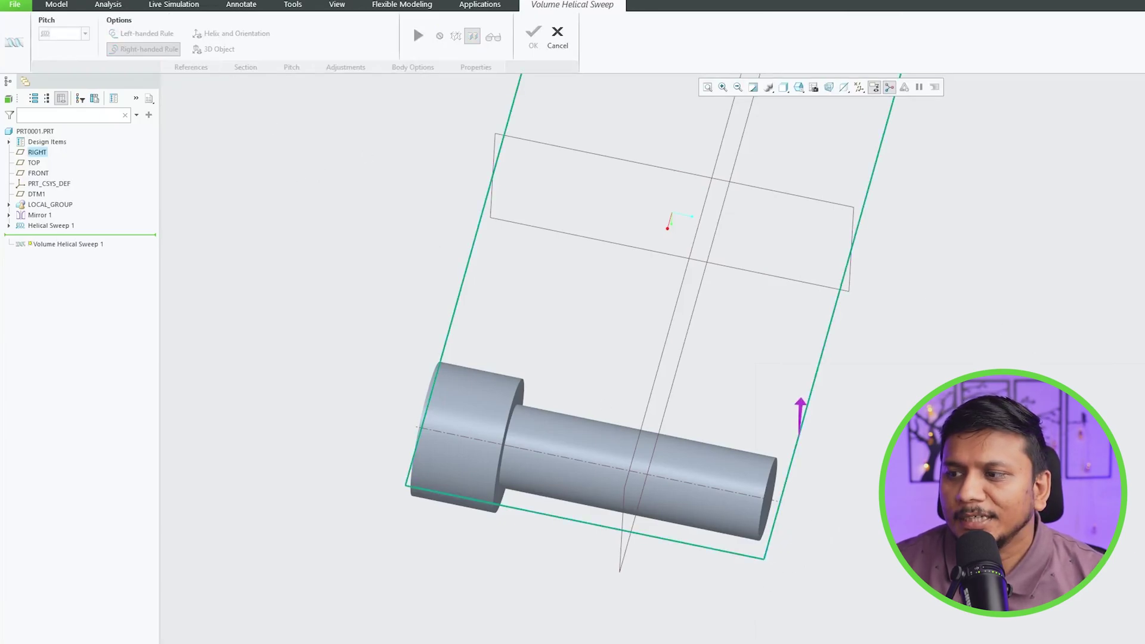
key("Return")
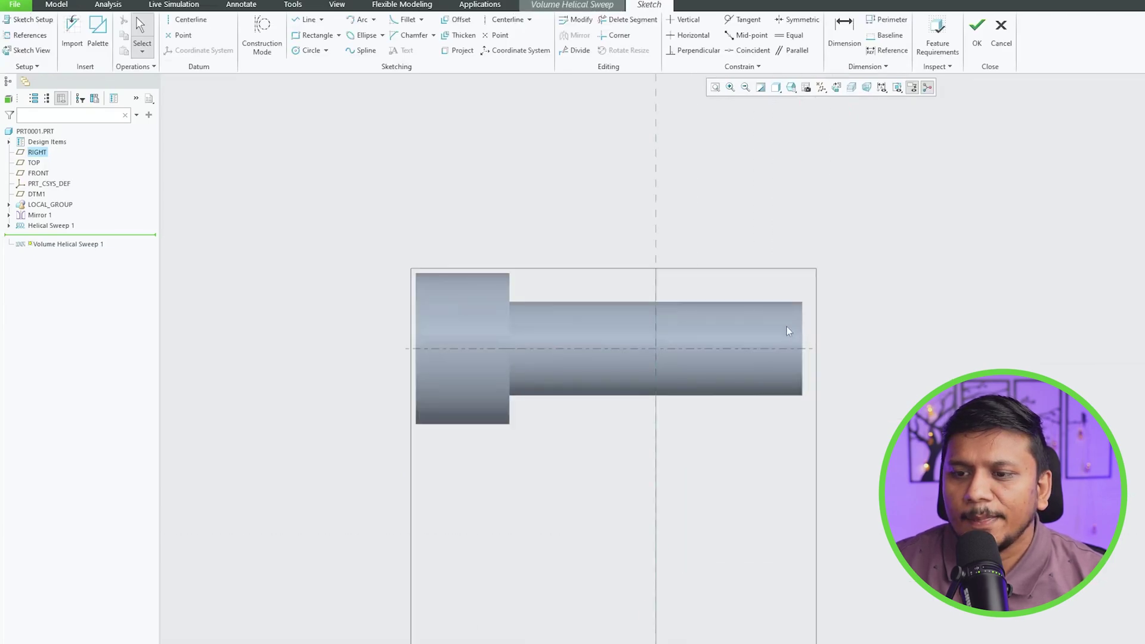
Step: Sketch a datum centerline along the mirrored bolt's axis and a line about 19 long on the shank's outer edge from its free end
left_click(173, 21)
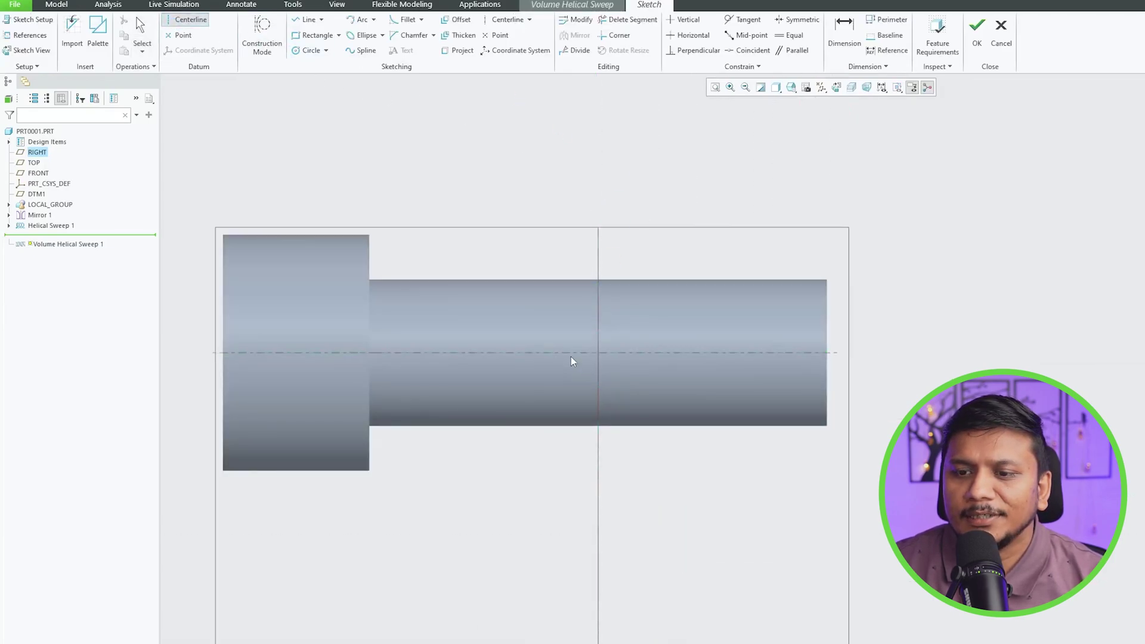
left_click(461, 349)
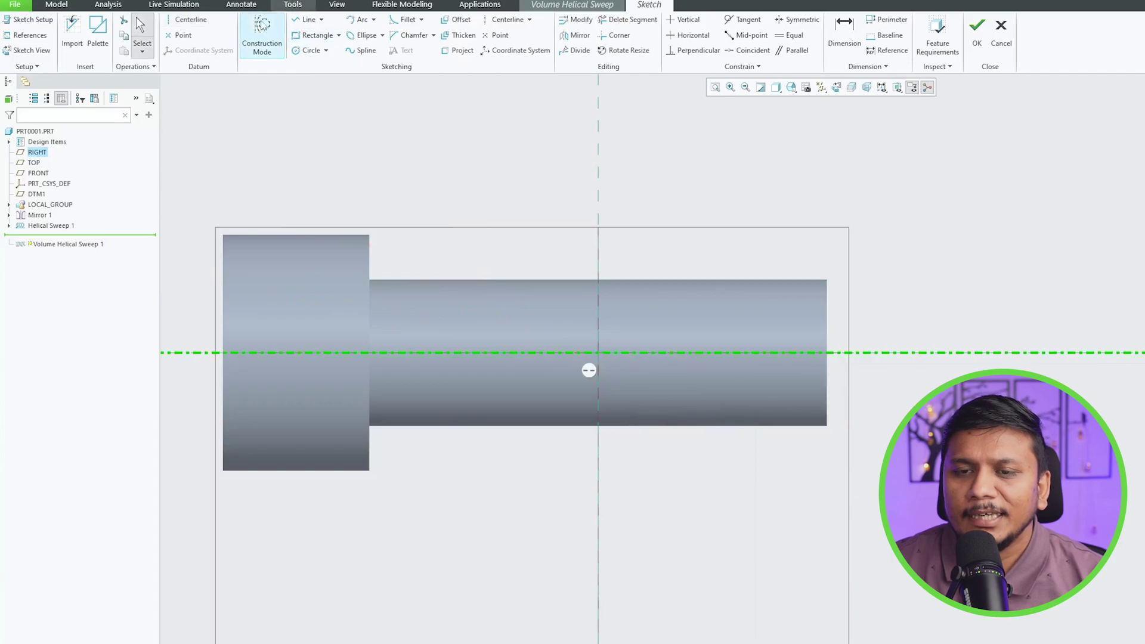
left_click(306, 18)
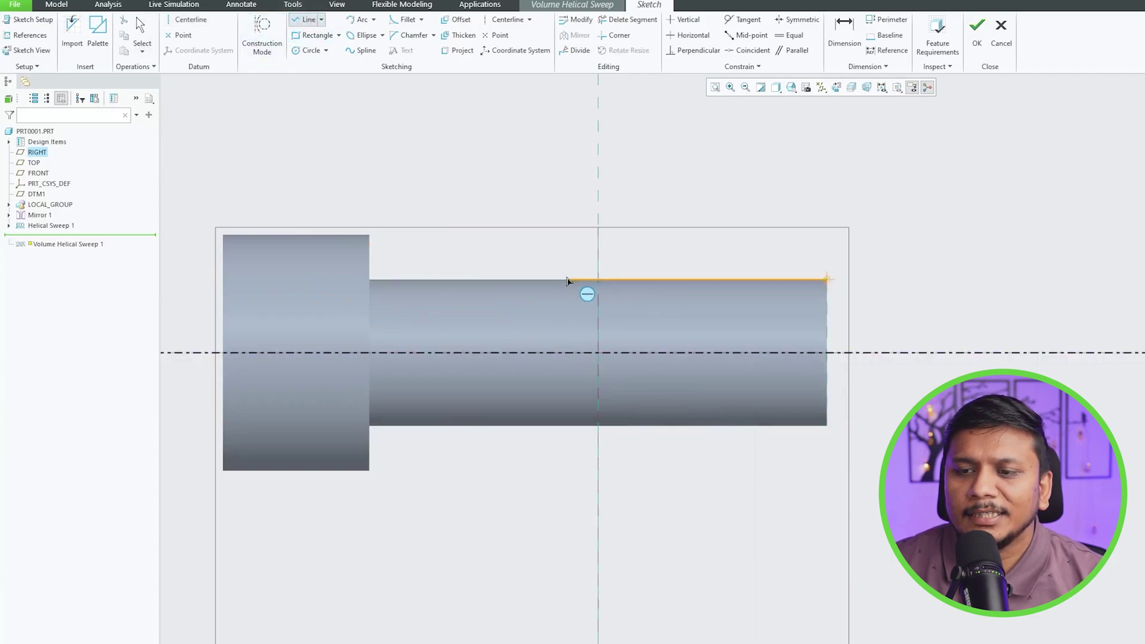
middle_click(533, 220)
middle_click(532, 221)
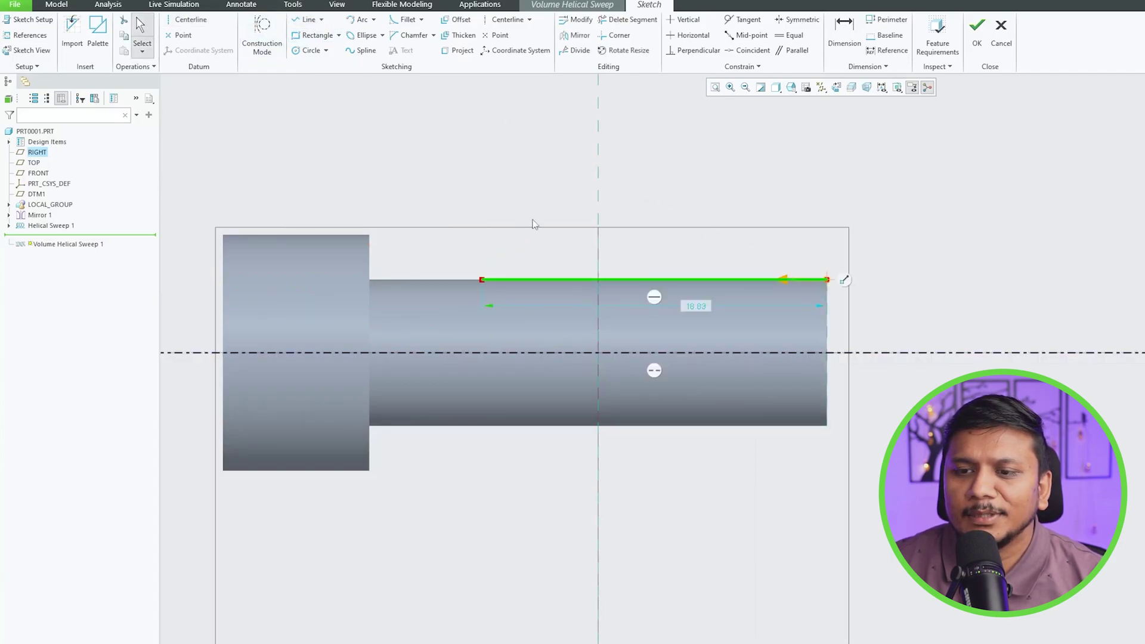
Step: Set the profile line's length to 18 and finish the helix profile sketch
double_click(696, 307)
type("18")
key("Return")
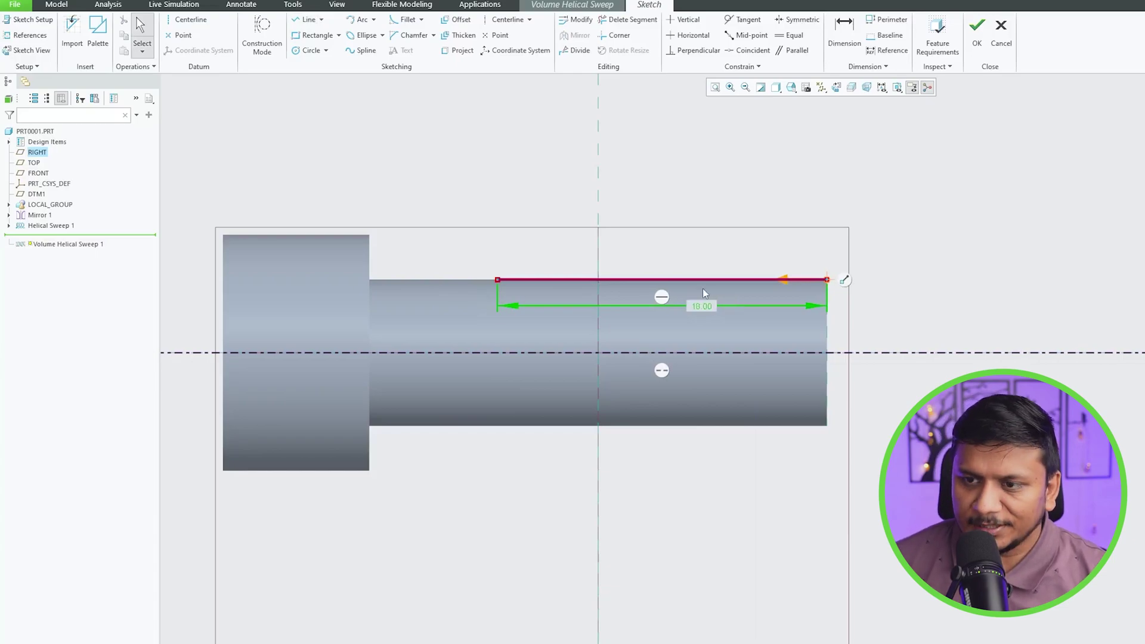
left_click(977, 33)
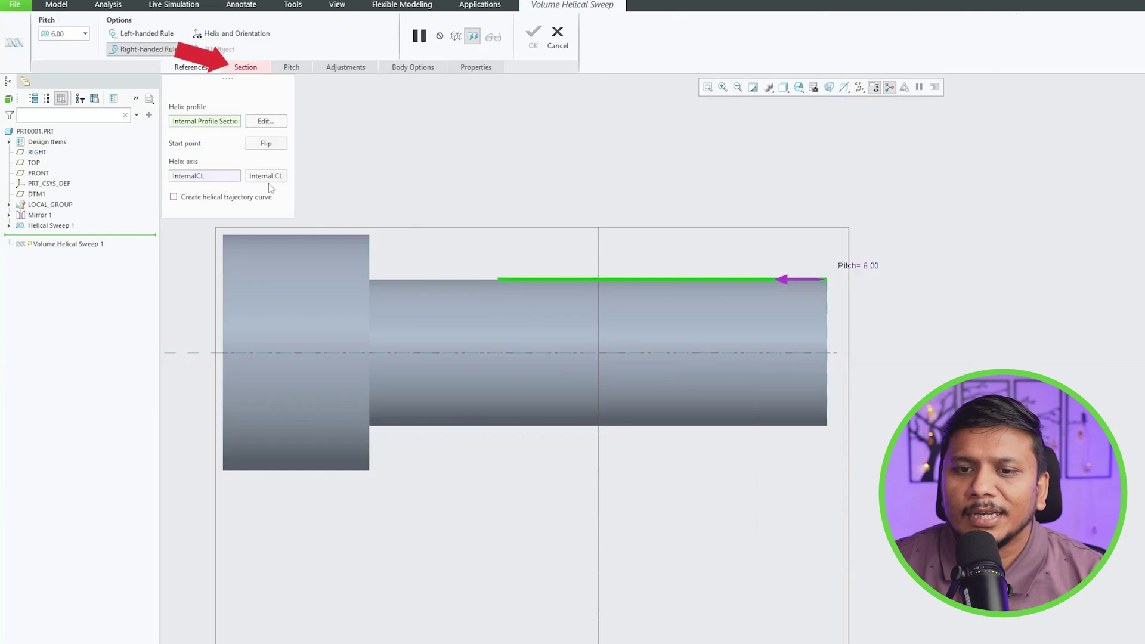
Step: Create the sketched section of the volume helical sweep with a circle of diameter 1.25 centred on the helix start point
left_click(245, 67)
left_click(276, 142)
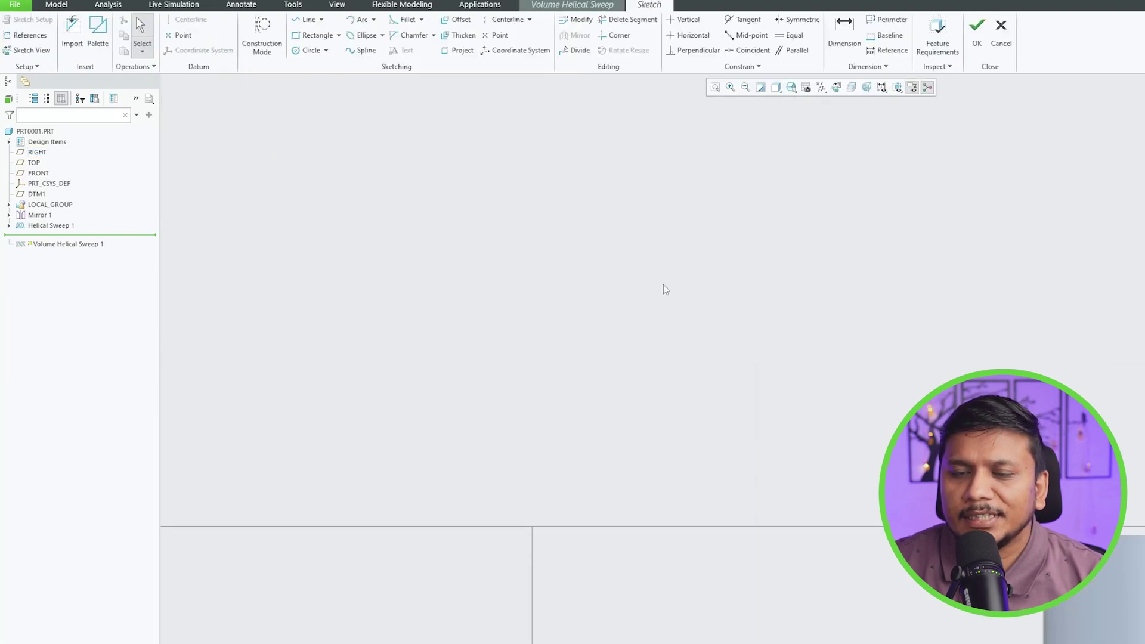
scroll(260, 516, "down", 4)
scroll(648, 538, "up", 3)
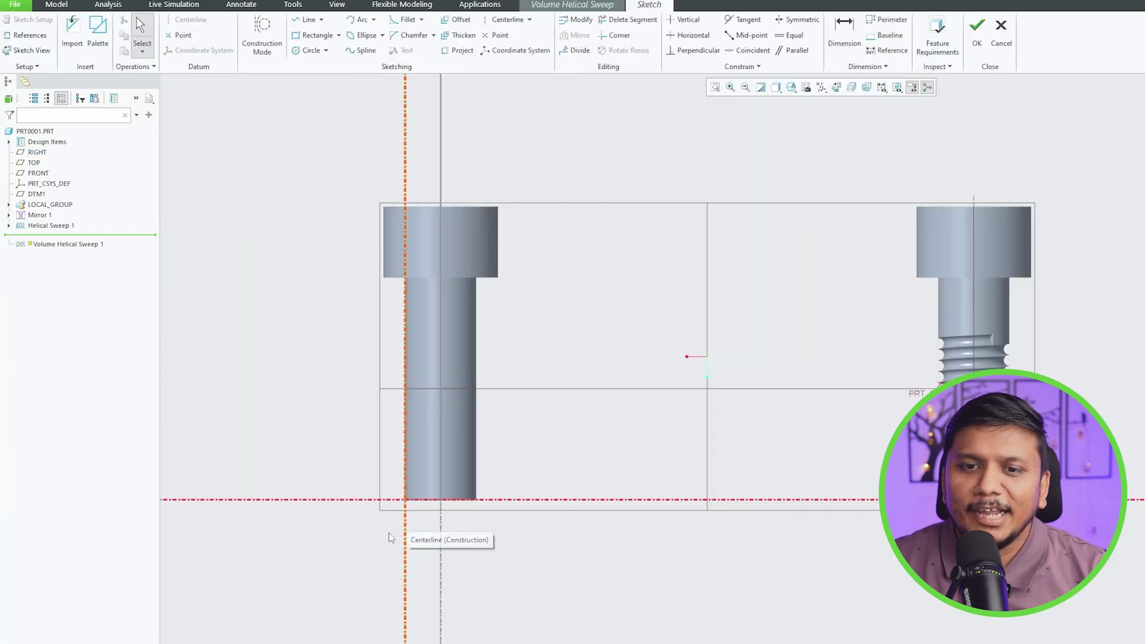
scroll(387, 538, "down", 2)
scroll(392, 536, "down", 2)
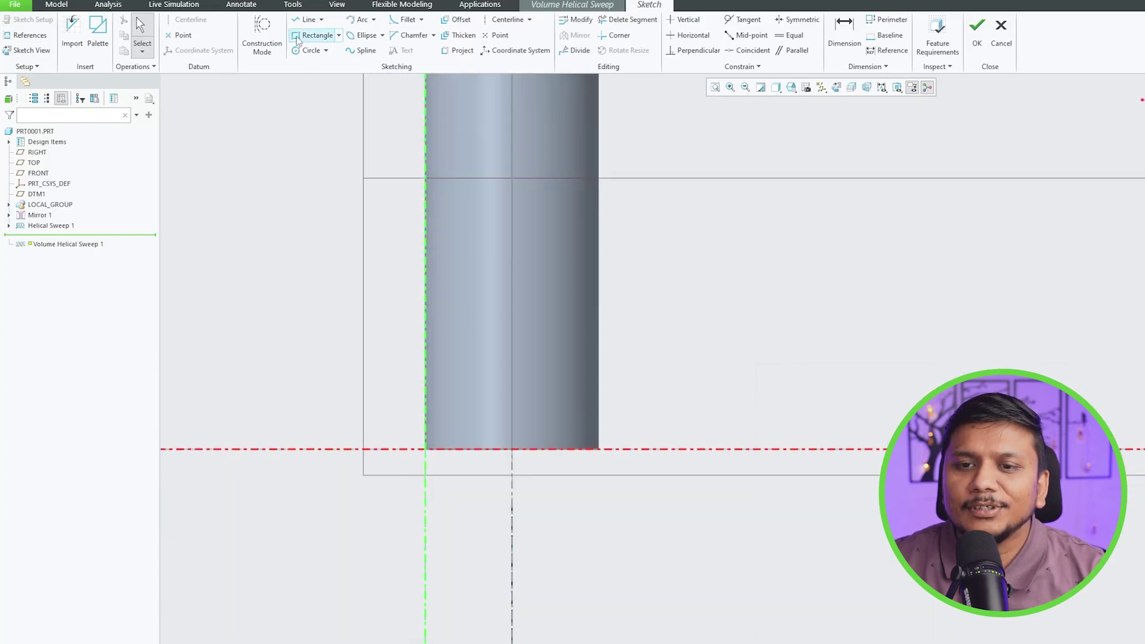
left_click(311, 50)
scroll(445, 485, "down", 2)
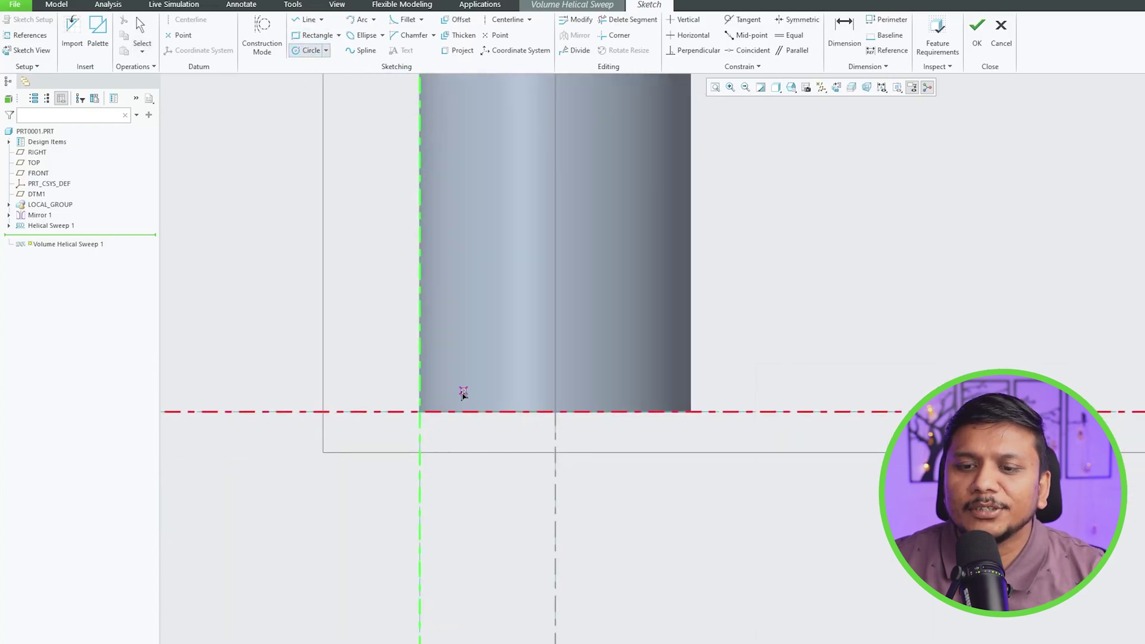
left_click(421, 412)
left_click(437, 427)
middle_click(461, 401)
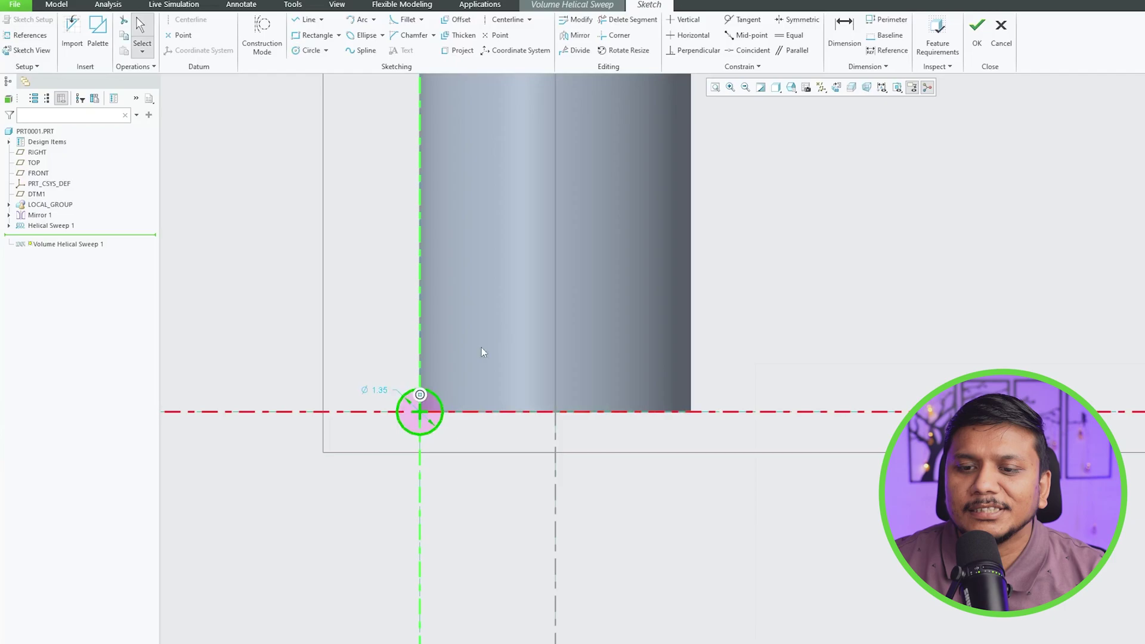
double_click(380, 391)
type("1.25")
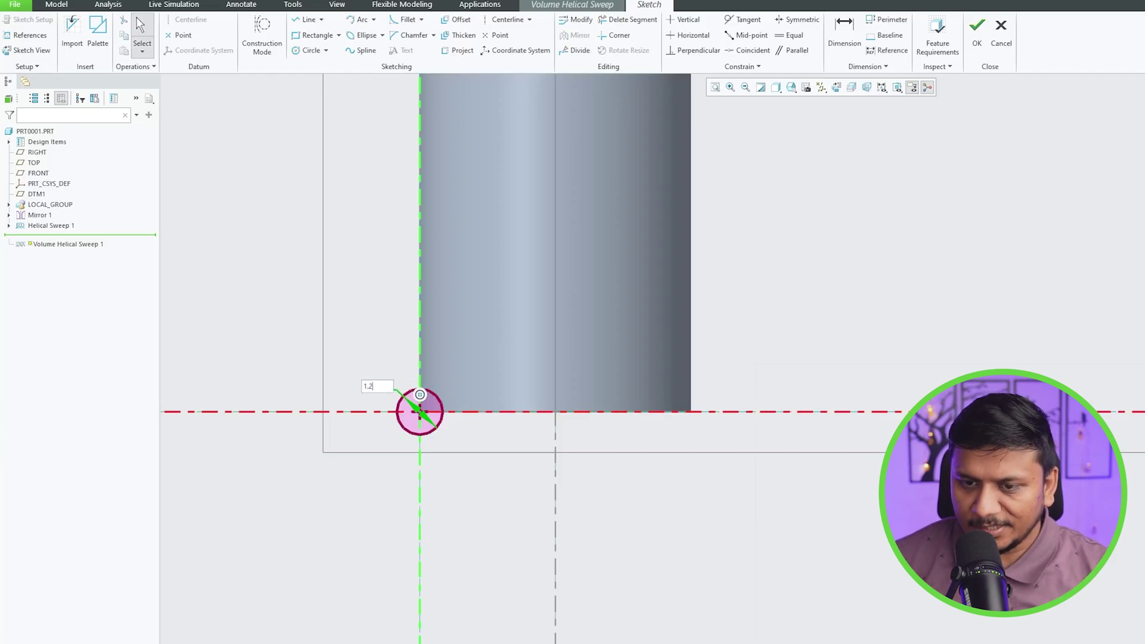
Step: Draw a vertical line through the section circle's centre, spanning its full diameter
scroll(385, 382, "down", 3)
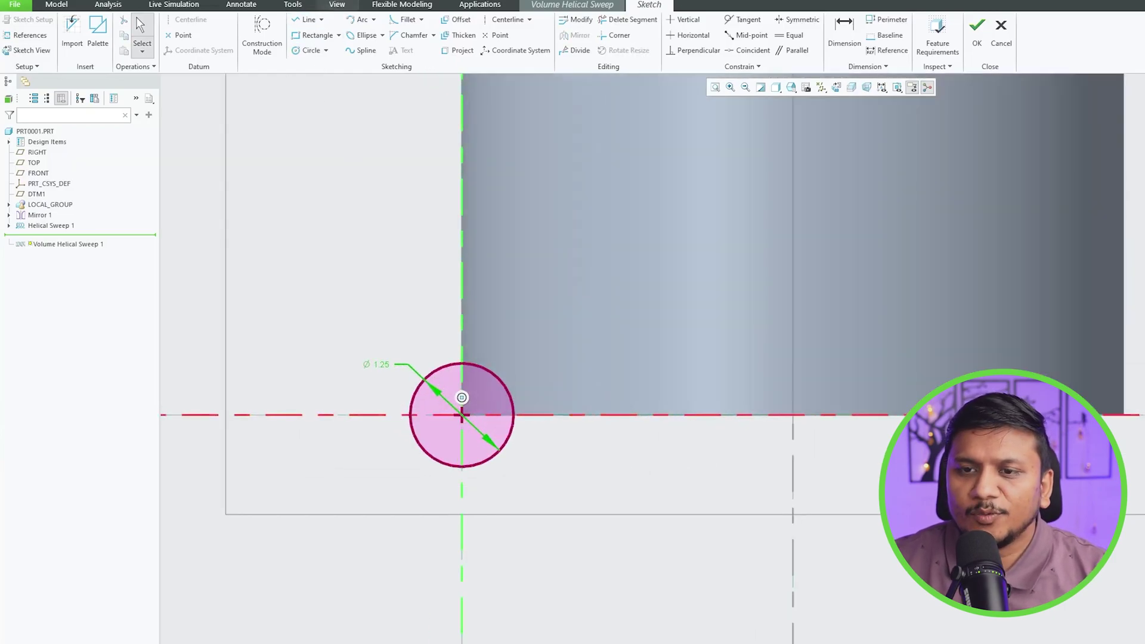
left_click(301, 23)
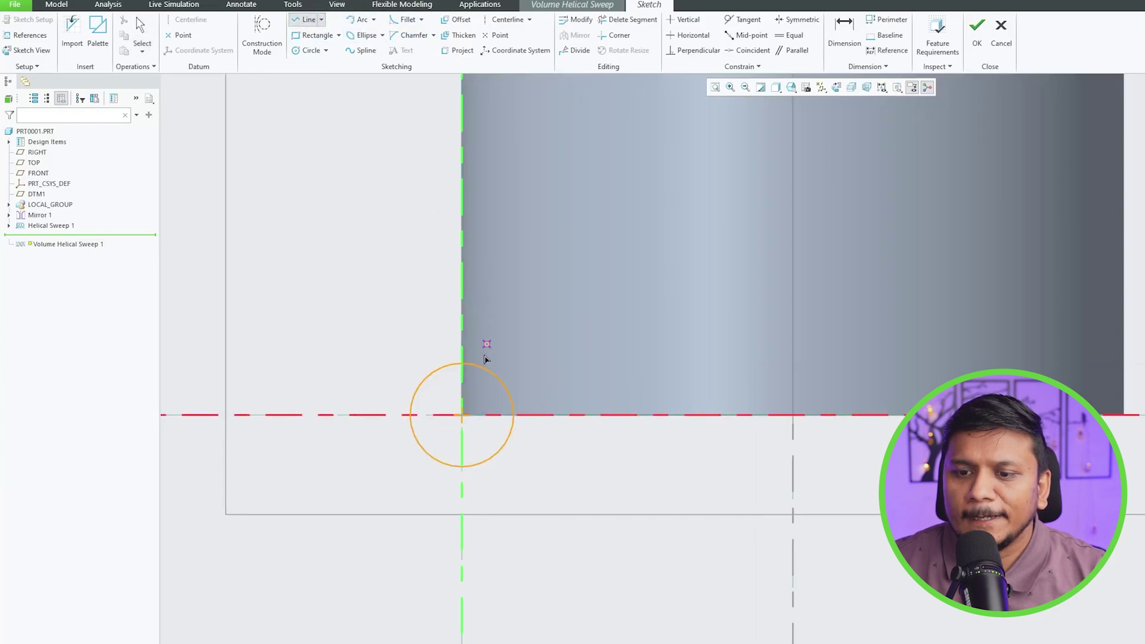
left_click(465, 465)
middle_click(494, 456)
middle_click(493, 457)
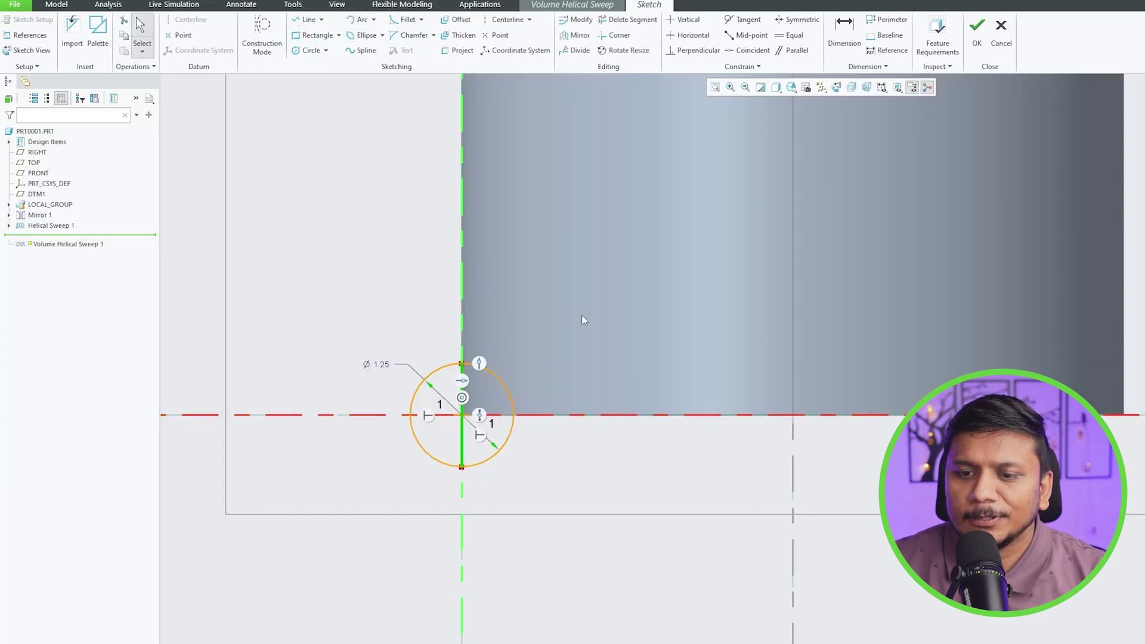
Step: Trim away the half of the circle outside the shank and finish the semicircular section
left_click(613, 21)
left_click_drag(432, 377, 424, 466)
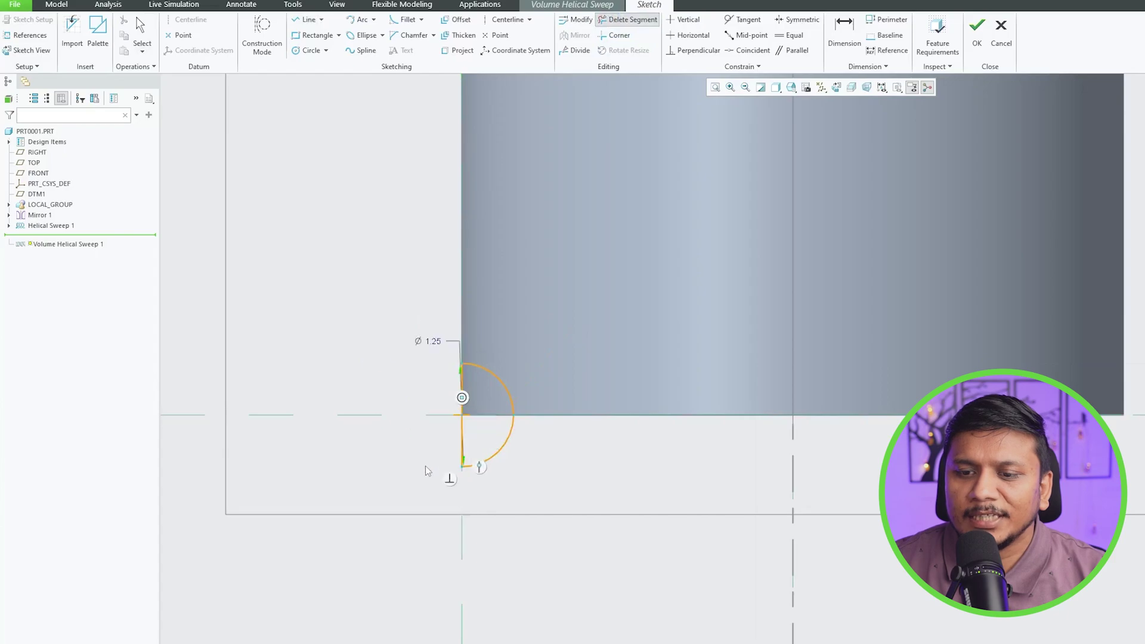
left_click(977, 33)
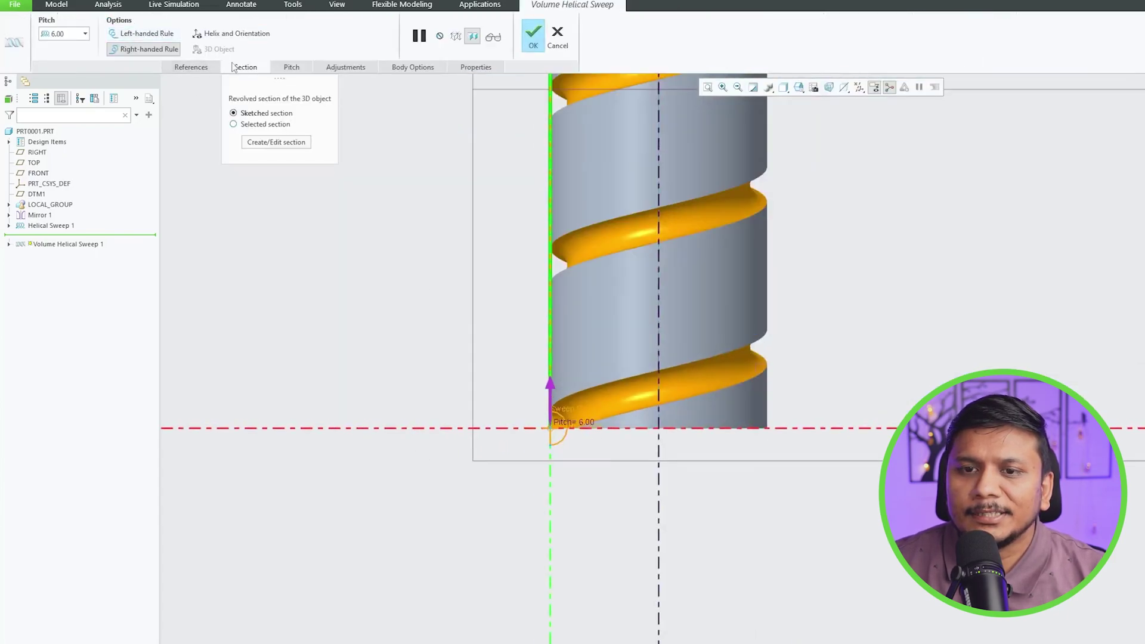
Step: Set the volume helical sweep's pitch at the start point to 1.255
left_click(192, 66)
left_click(274, 68)
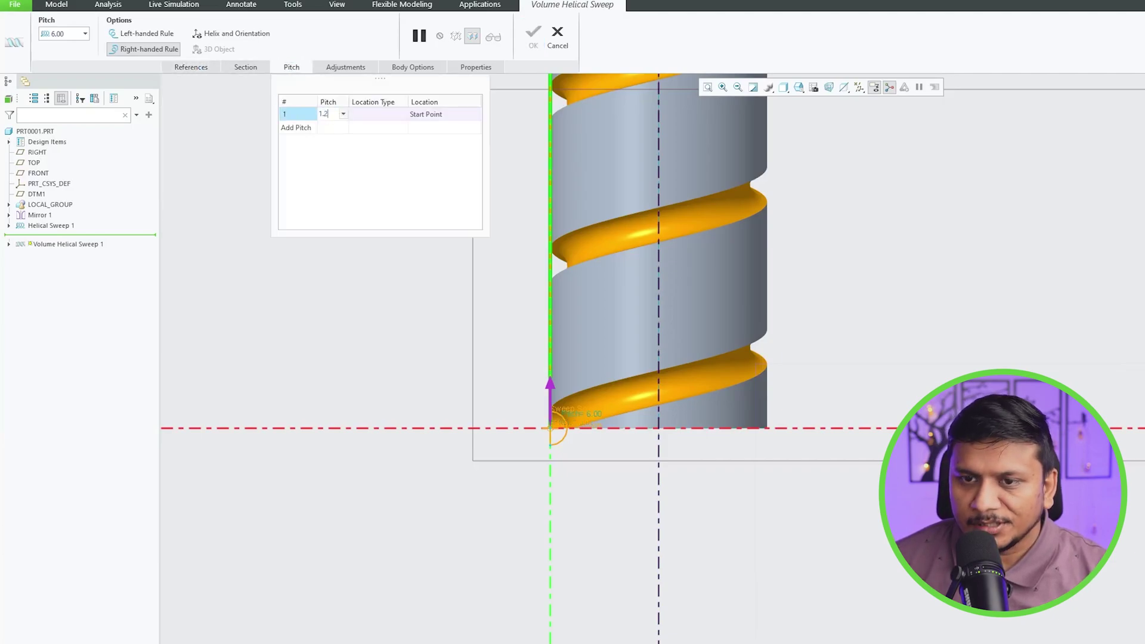
type("1.25")
key("Return")
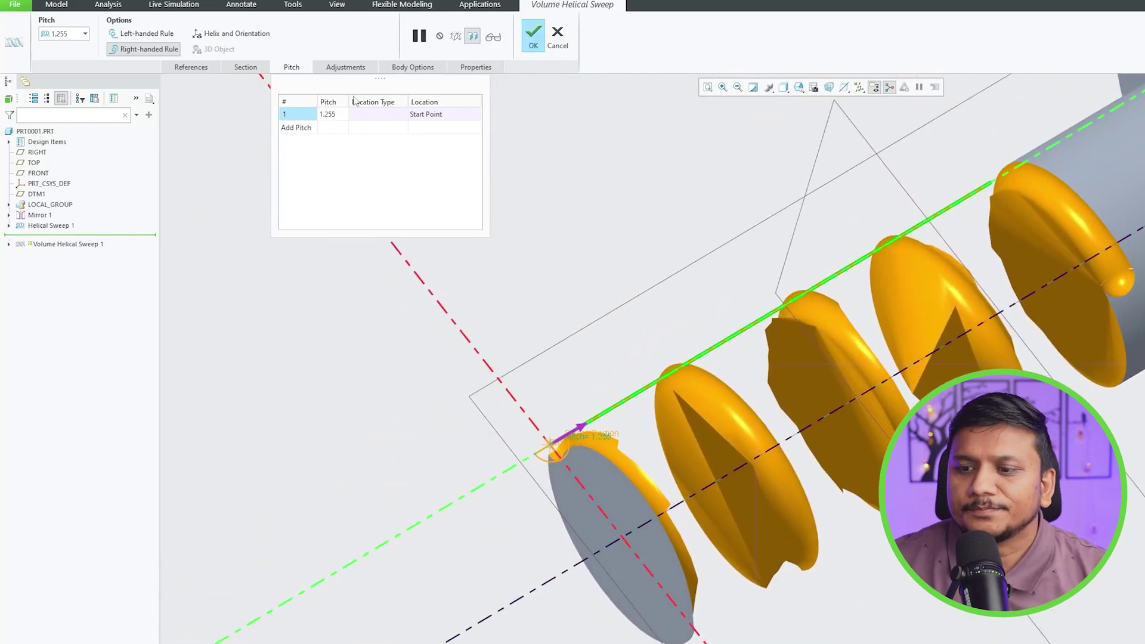
Step: Set the volume helical sweep's start point pitch to 1.28 and complete the feature
left_click(334, 115)
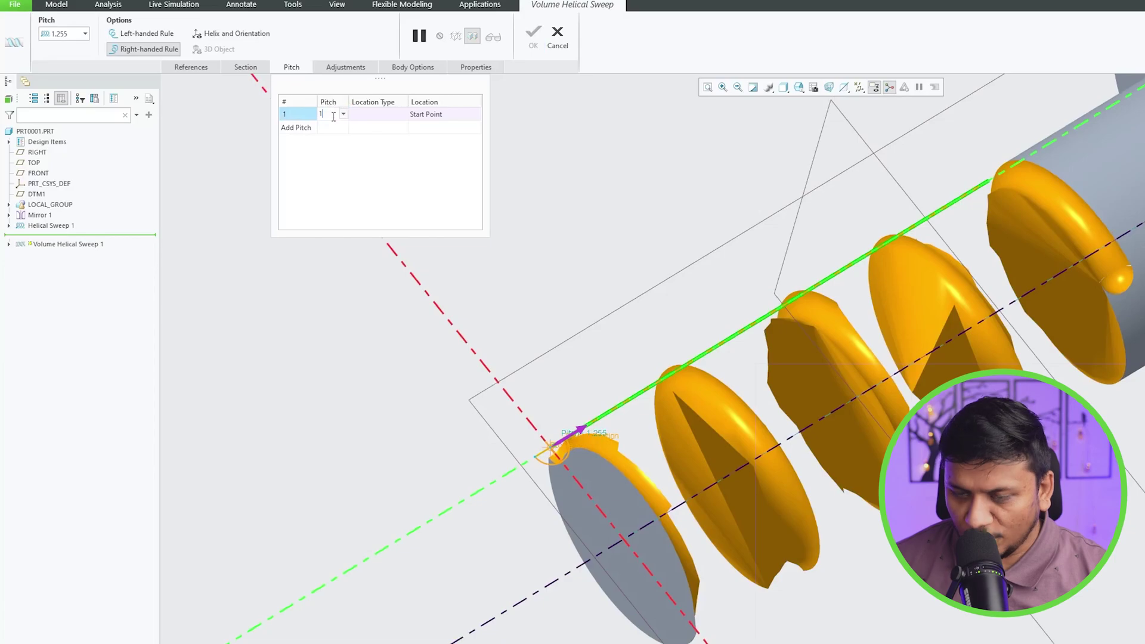
type("1.3")
key("Return")
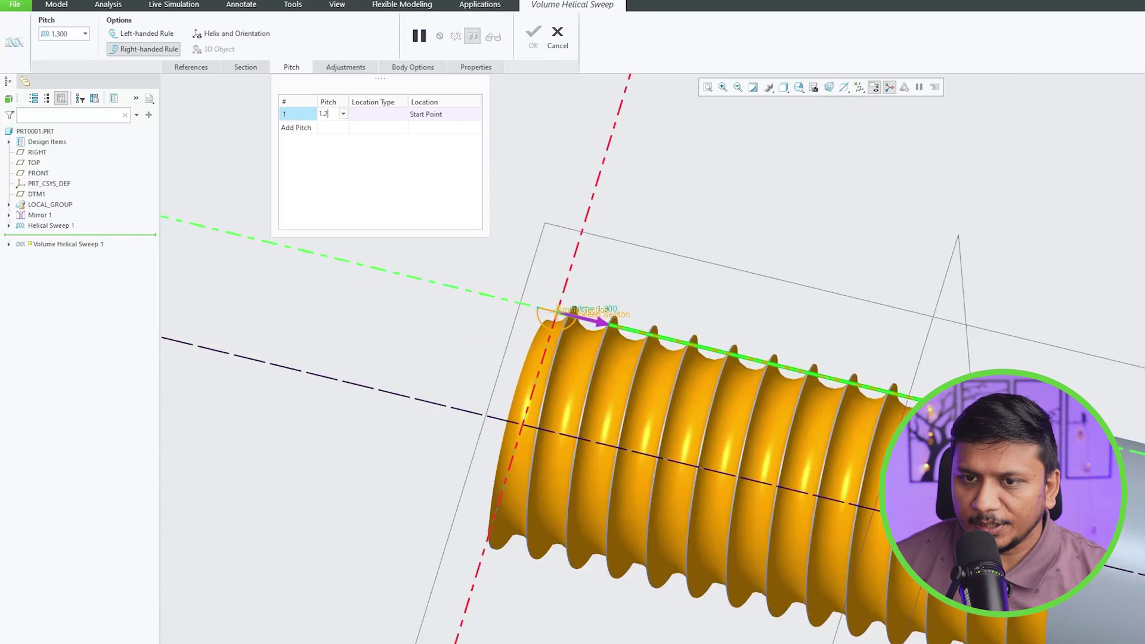
key("Return")
left_click(533, 35)
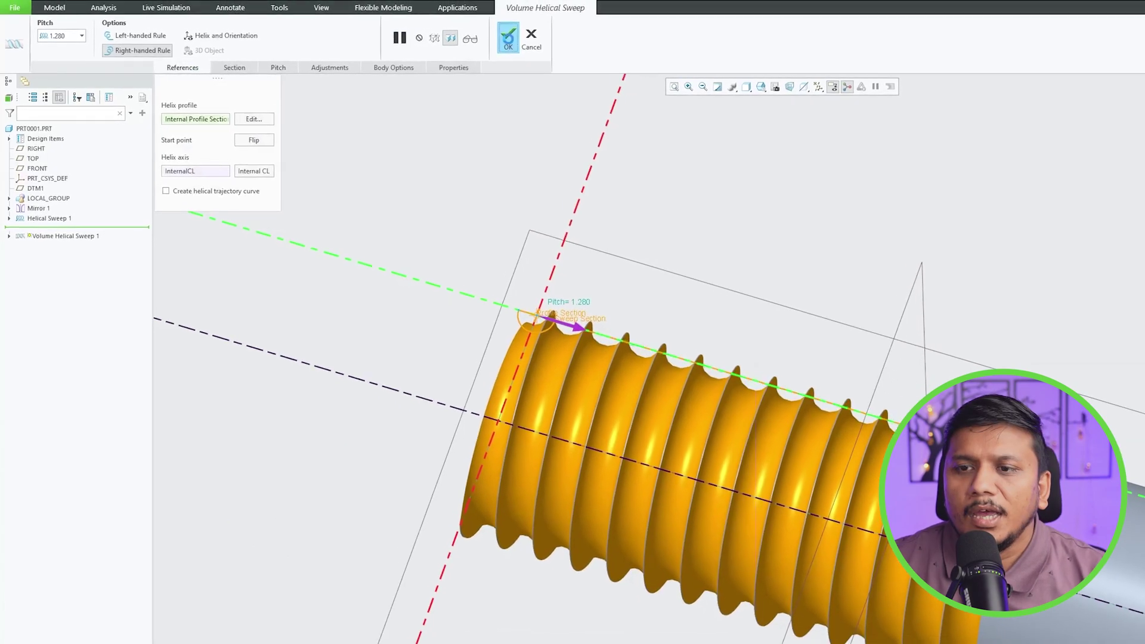
Step: Set the offset of datum plane DTM1 to 10 to bring the mirrored bolt closer to the original
scroll(370, 211, "up", 5)
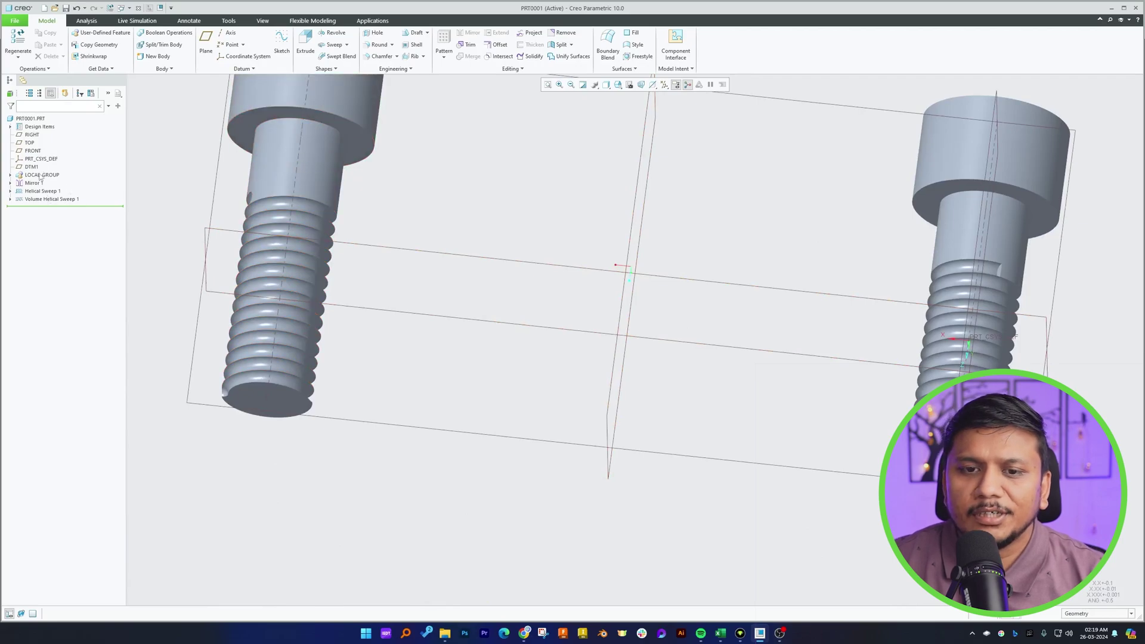
left_click(55, 140)
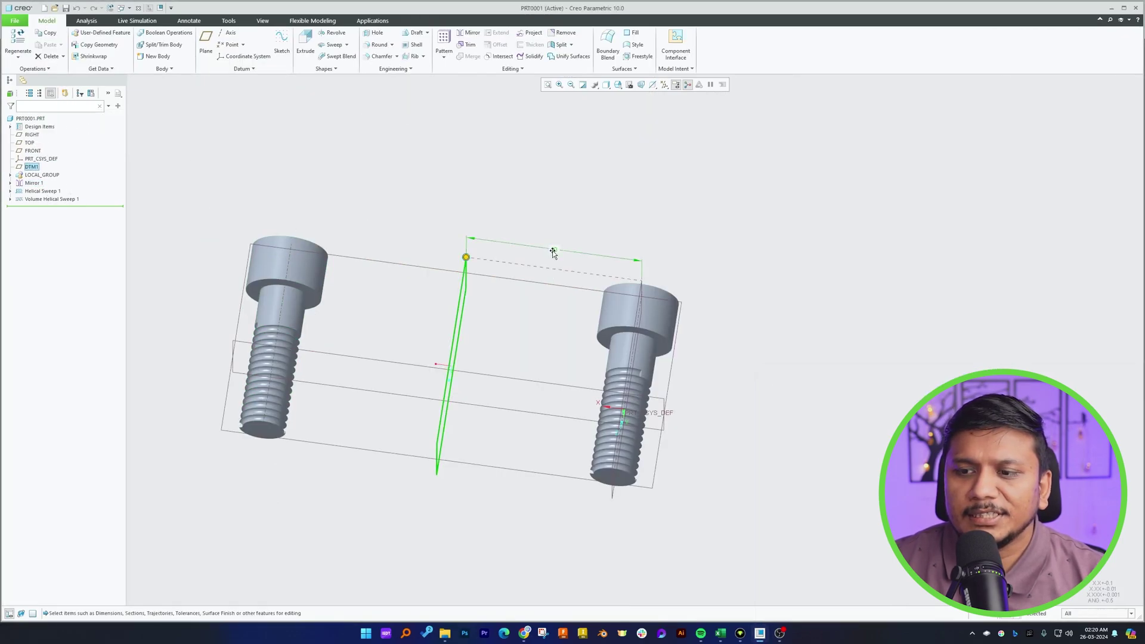
double_click(553, 253)
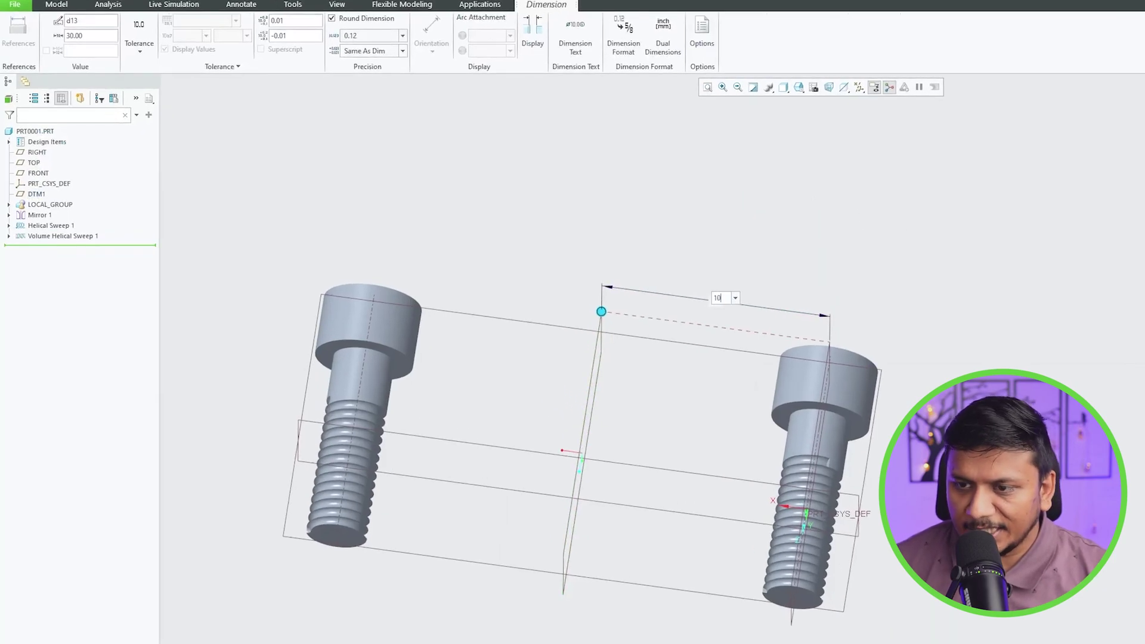
key("Return")
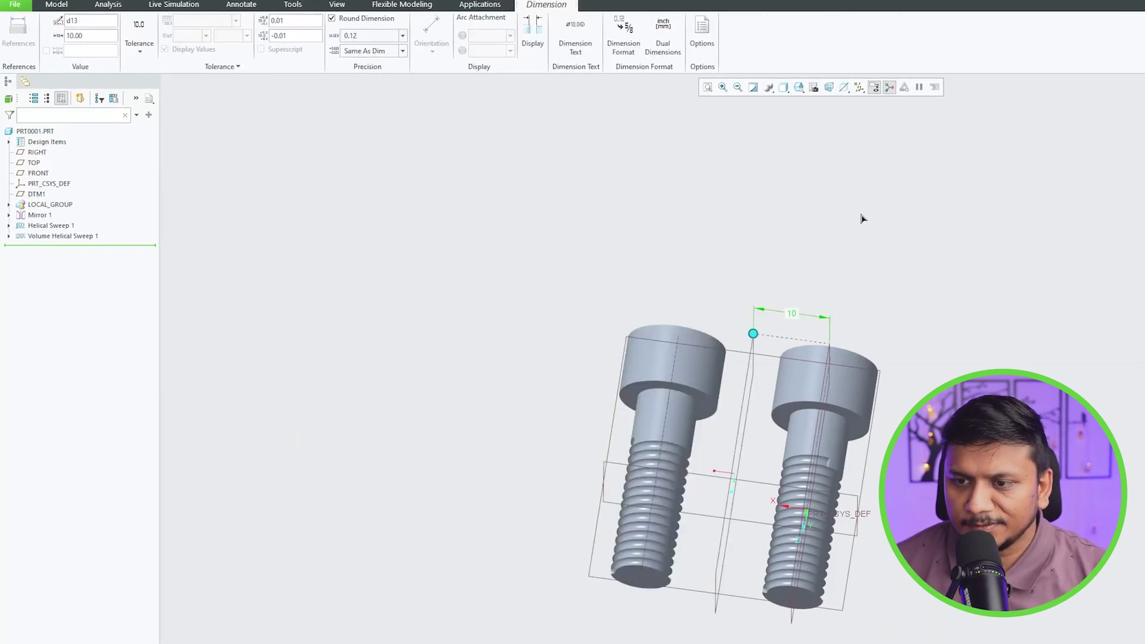
Step: Hide all datum axes, points, coordinate systems and planes in the model view
left_click(58, 6)
scroll(600, 428, "up", 8)
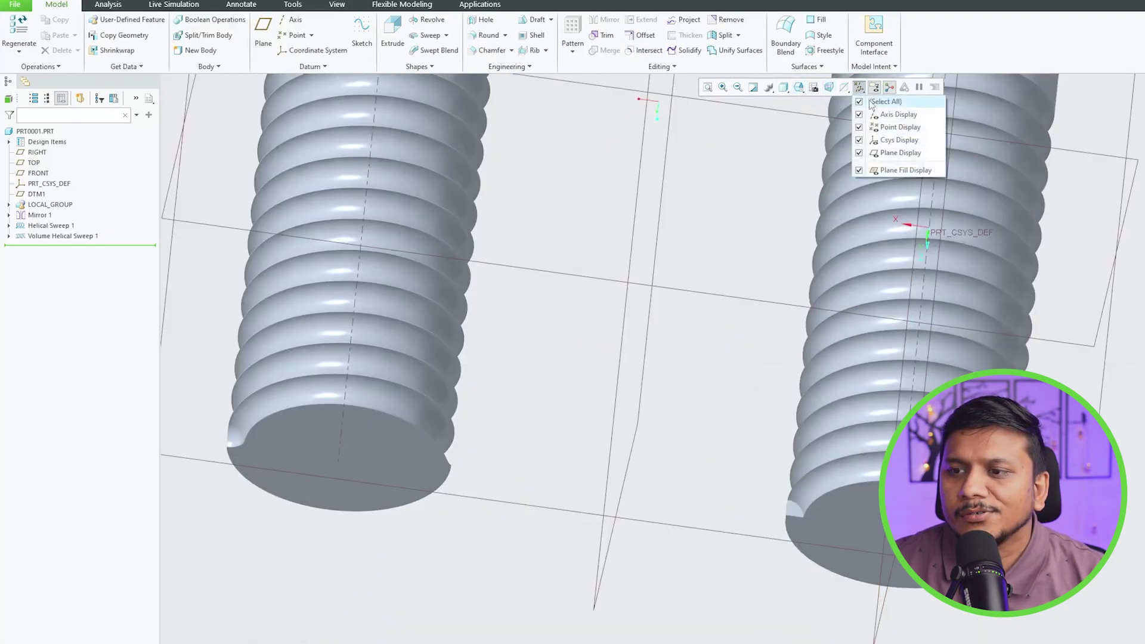
left_click(872, 173)
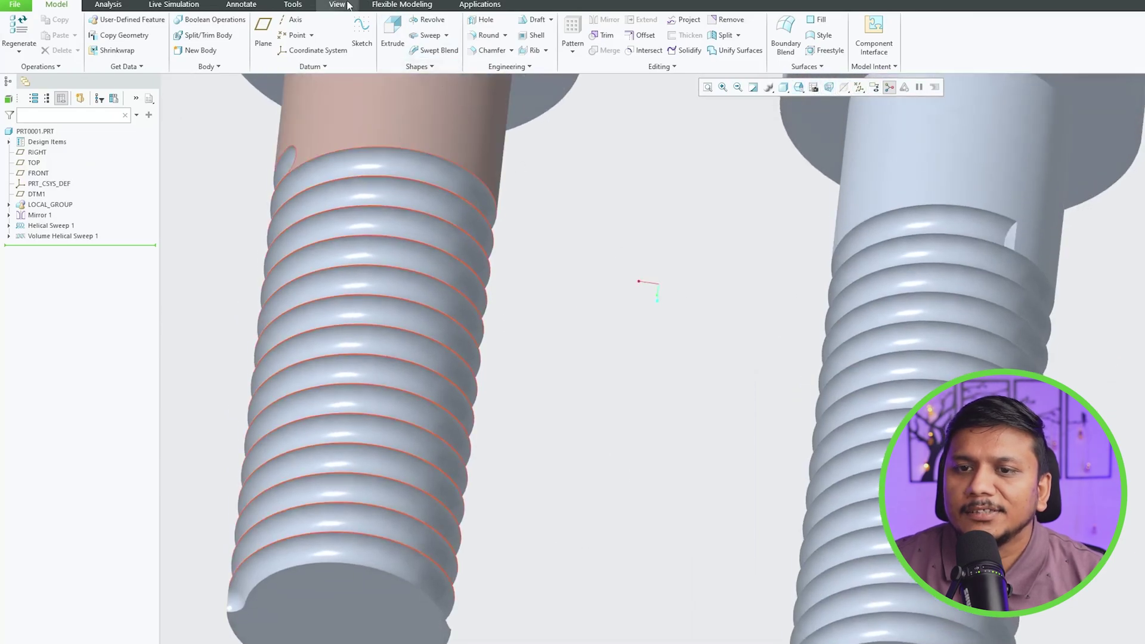
Step: Apply a gold metal appearance to the original bolt and a grey metal appearance from the std-metals library to the mirrored bolt
left_click(337, 5)
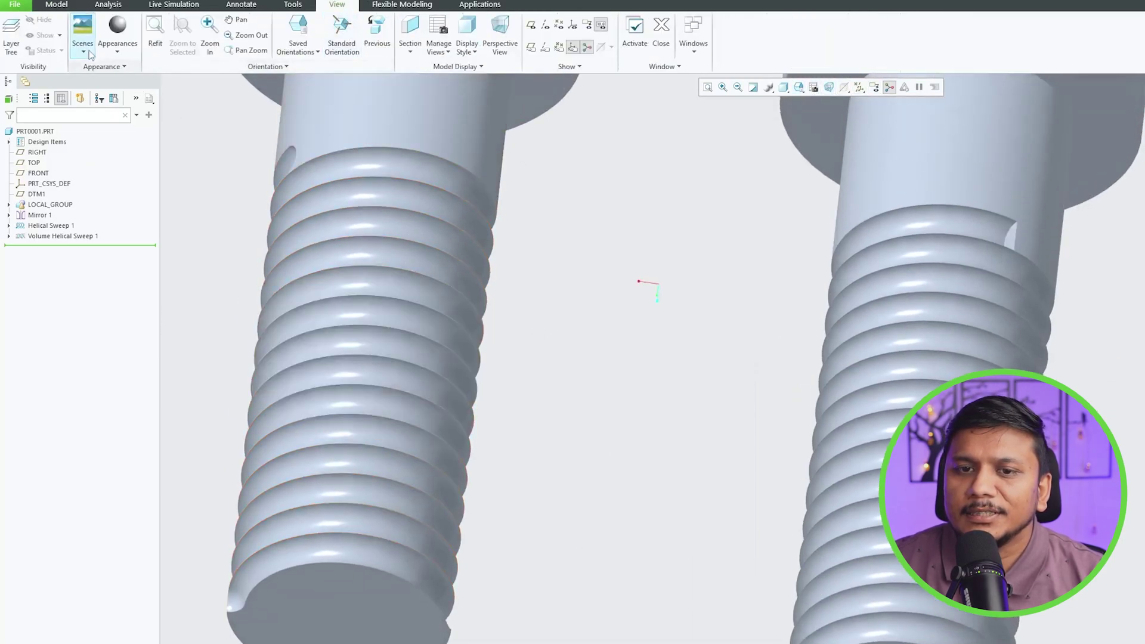
left_click(117, 36)
left_click(186, 234)
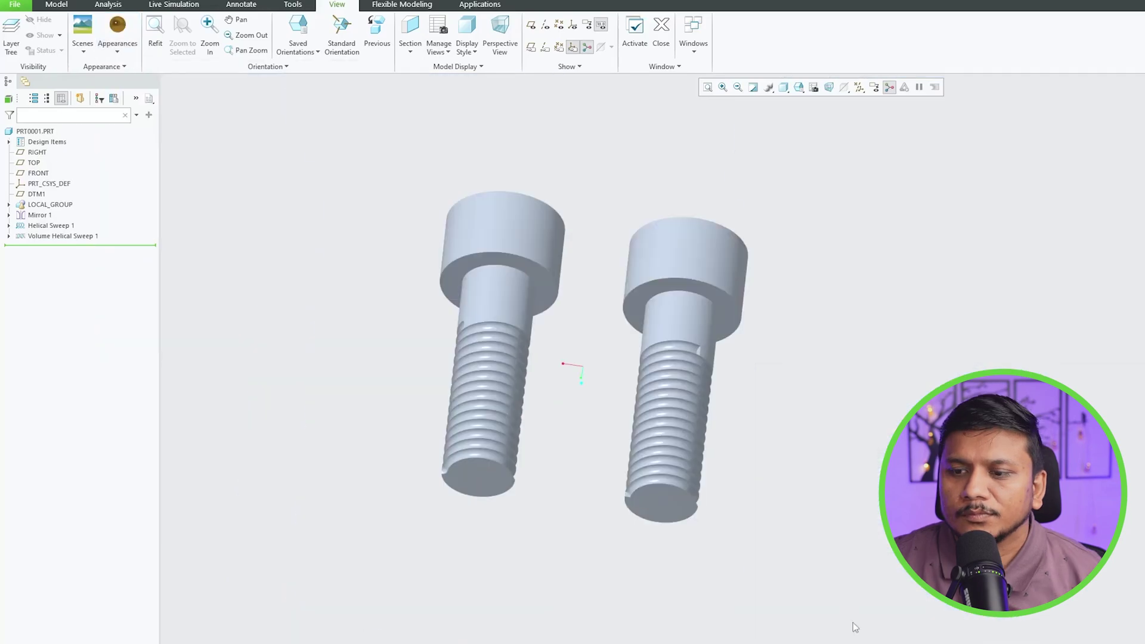
left_click_drag(614, 202, 614, 202)
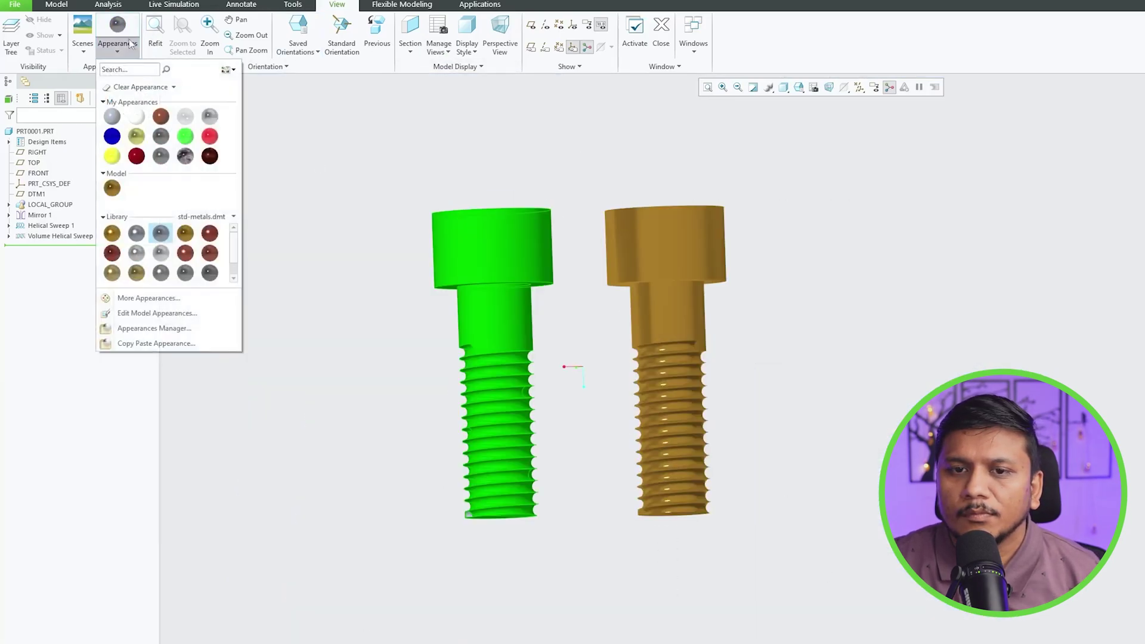
left_click(155, 234)
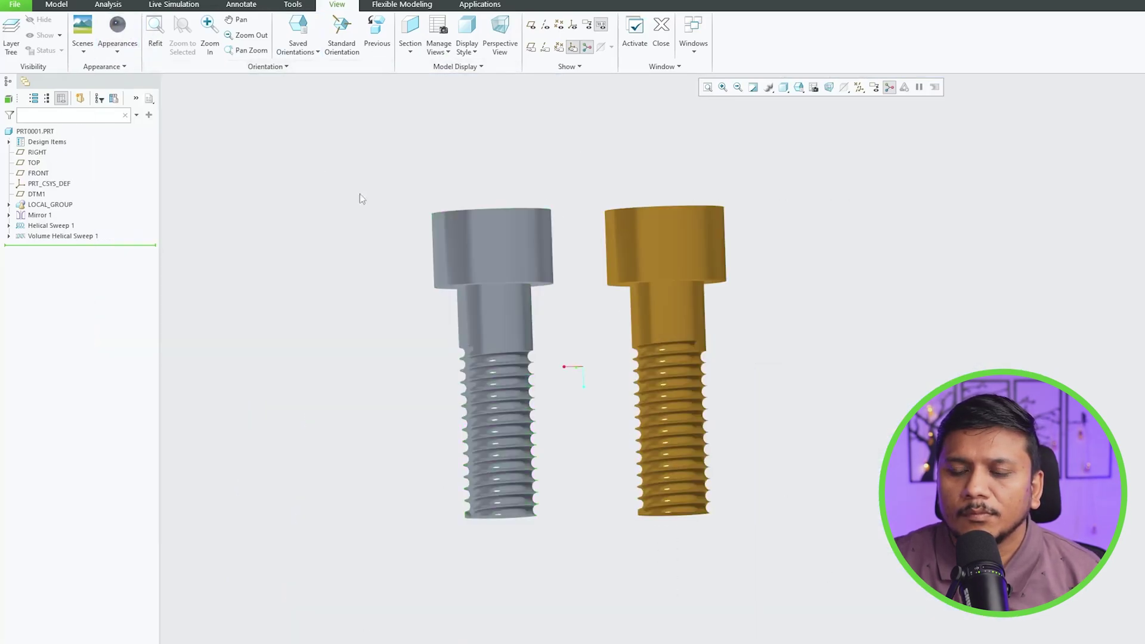
Step: Set the model's display style to Shading With Edges
scroll(546, 582, "up", 5)
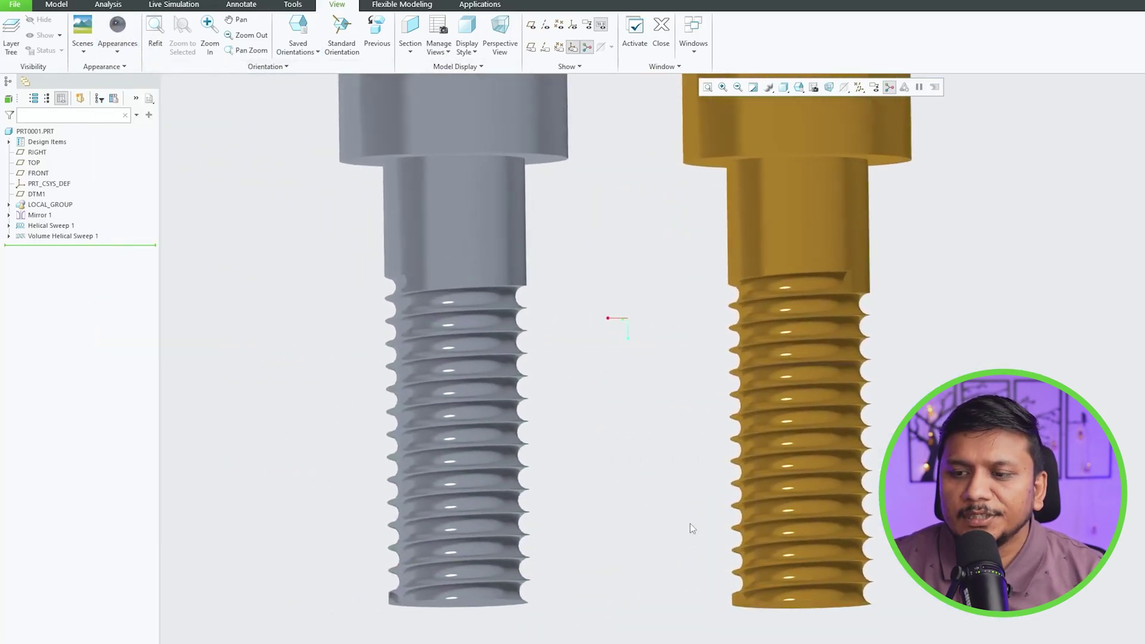
mouse_move(731, 571)
middle_mouse_down()
mouse_move(820, 603)
mouse_move(845, 320)
mouse_move(839, 514)
mouse_move(895, 570)
middle_mouse_up()
scroll(897, 588, "up", 6)
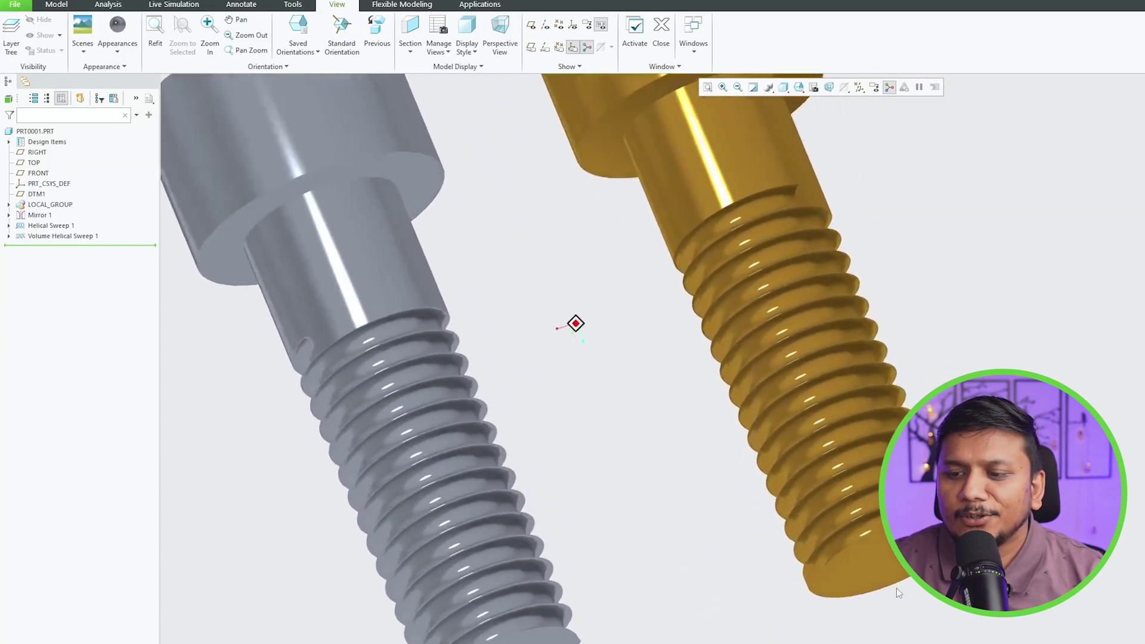
left_click(768, 88)
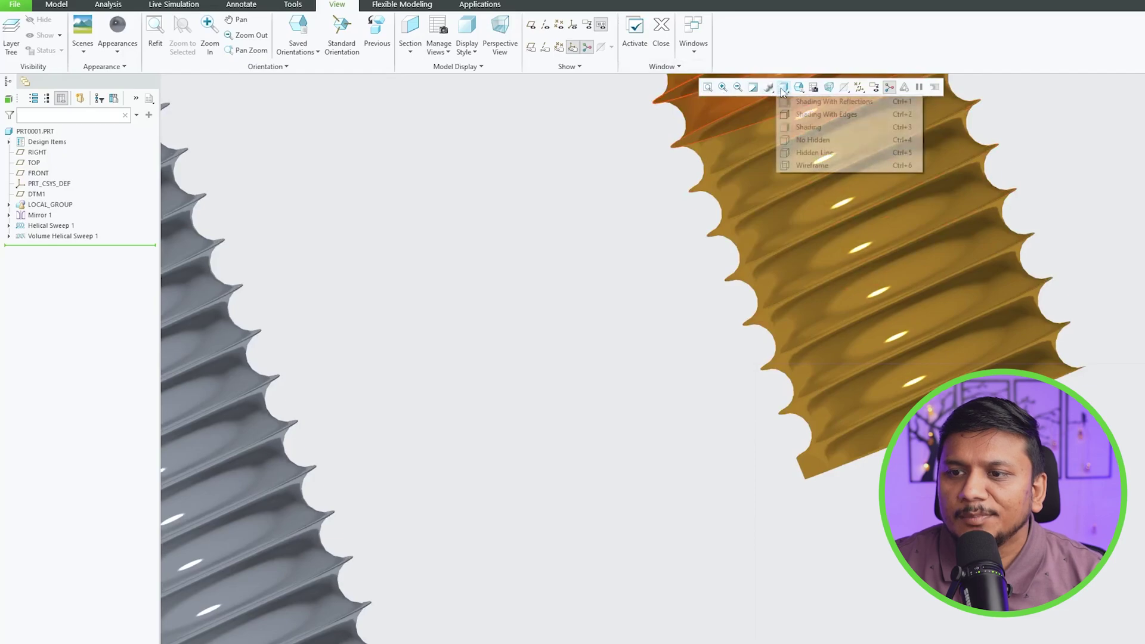
left_click(802, 115)
Step: Examine where the helical sweep thread starts at the tip and ends on the shank of the gold bolt
middle_click_drag(649, 379, 721, 284)
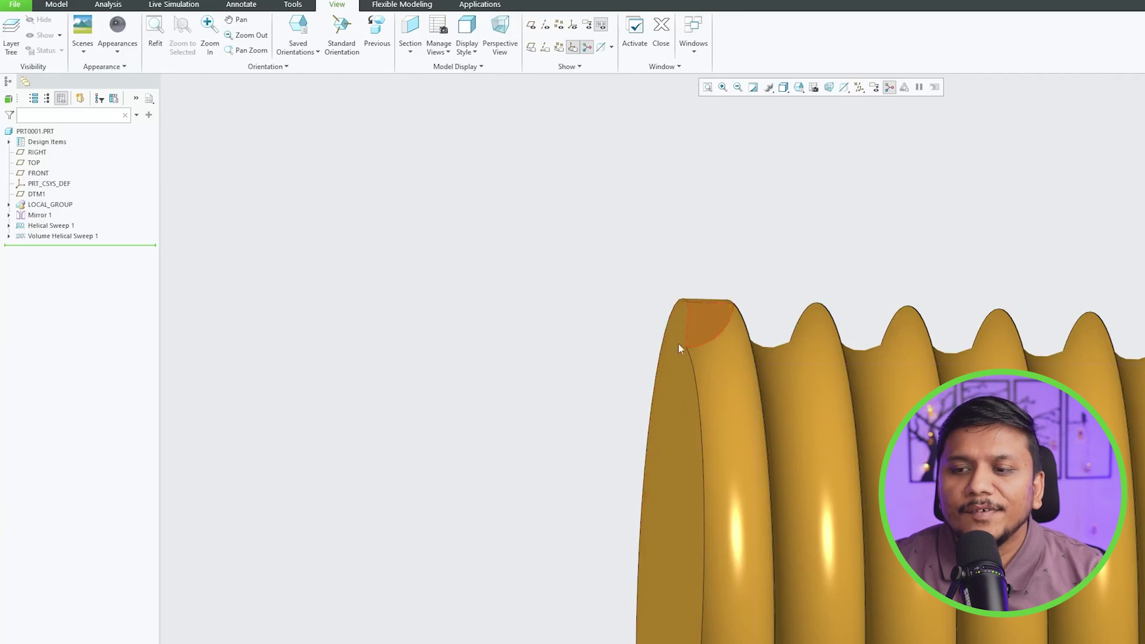
middle_click_drag(709, 322, 540, 446)
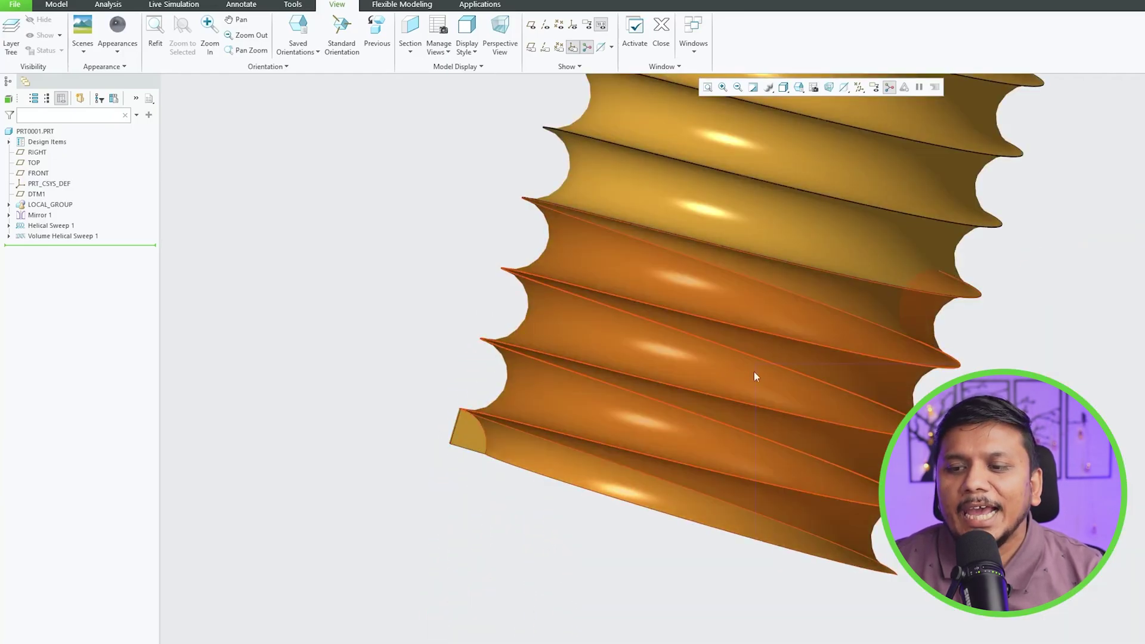
middle_click_drag(898, 174, 914, 385, "shift")
scroll(913, 385, "down", 2)
scroll(668, 568, "up", 5)
middle_click_drag(731, 390, 739, 462, "shift")
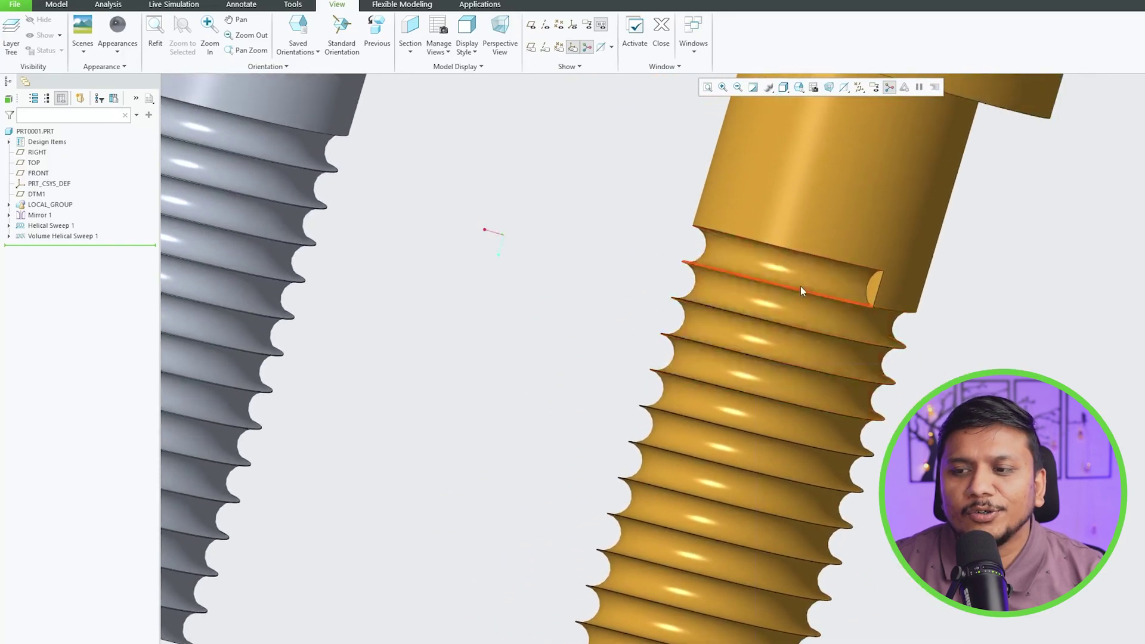
middle_click_drag(821, 464, 721, 237)
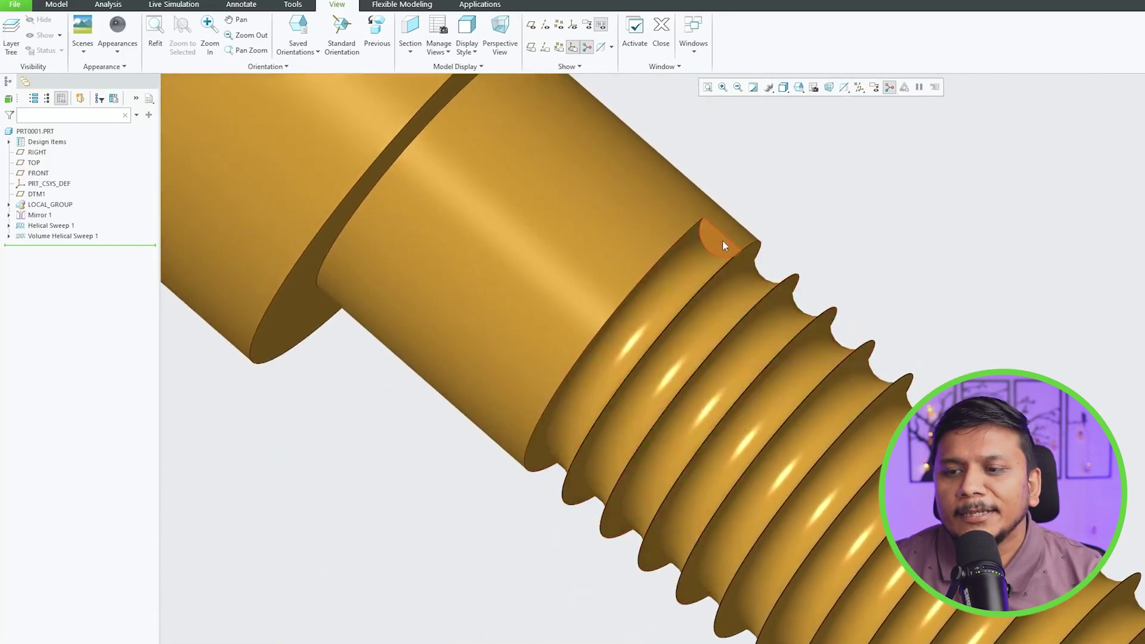
scroll(722, 271, "up", 2)
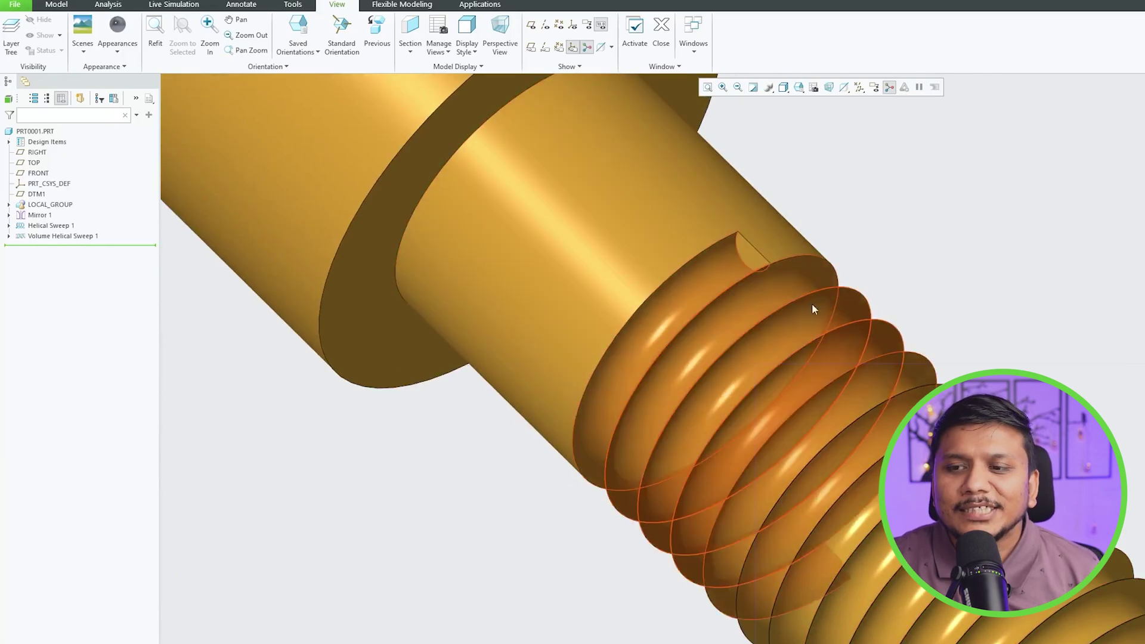
scroll(605, 370, "down", 1)
scroll(612, 286, "down", 2)
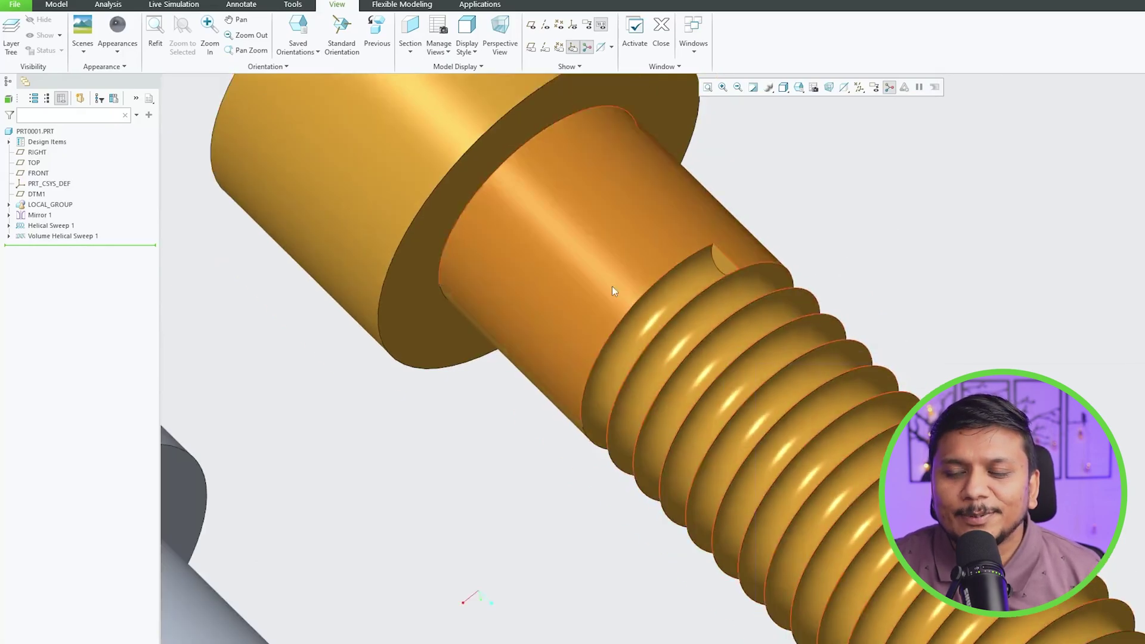
scroll(614, 276, "down", 3)
scroll(618, 270, "up", 5)
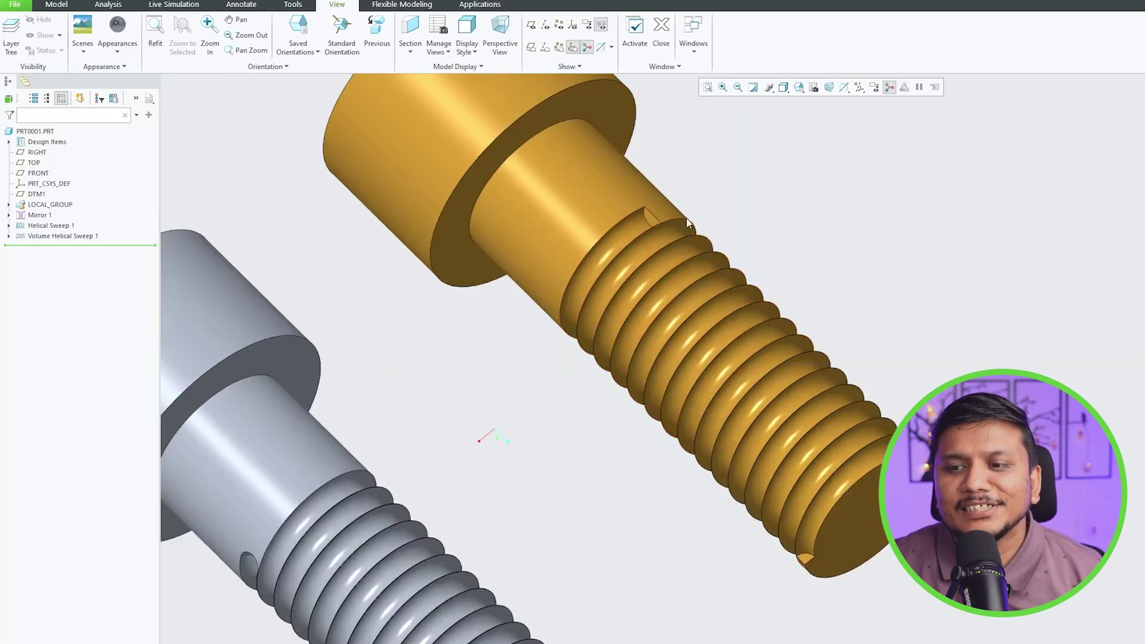
Step: Examine the start of the volume helical sweep cut at the grey bolt's tip
scroll(608, 207, "down", 3)
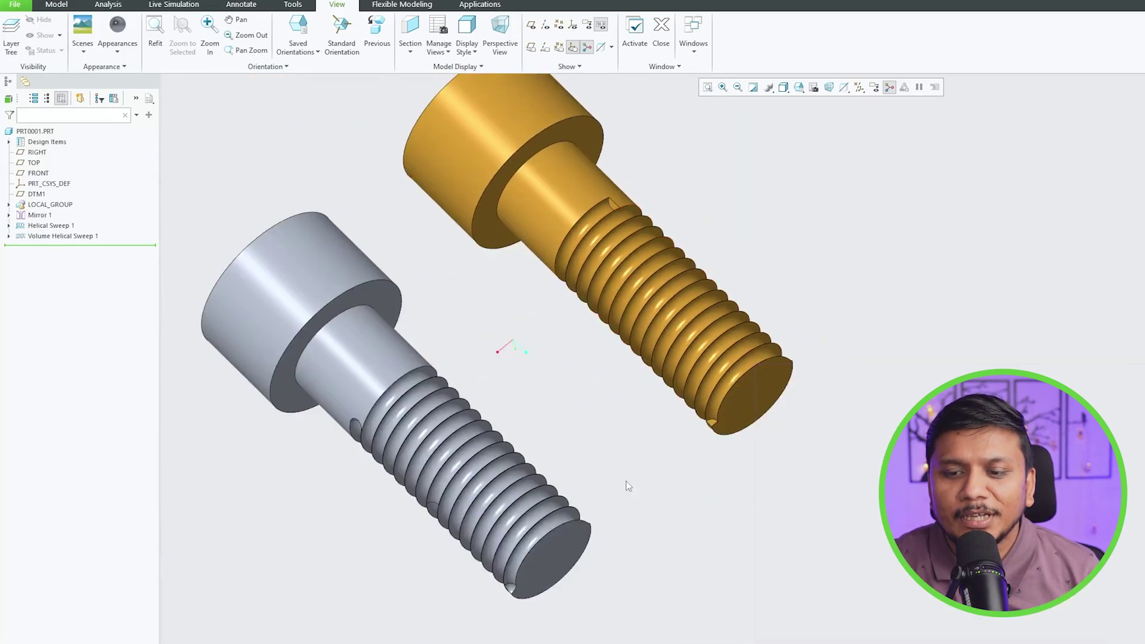
middle_click_drag(538, 613, 442, 428)
scroll(544, 601, "up", 2)
scroll(518, 586, "up", 5)
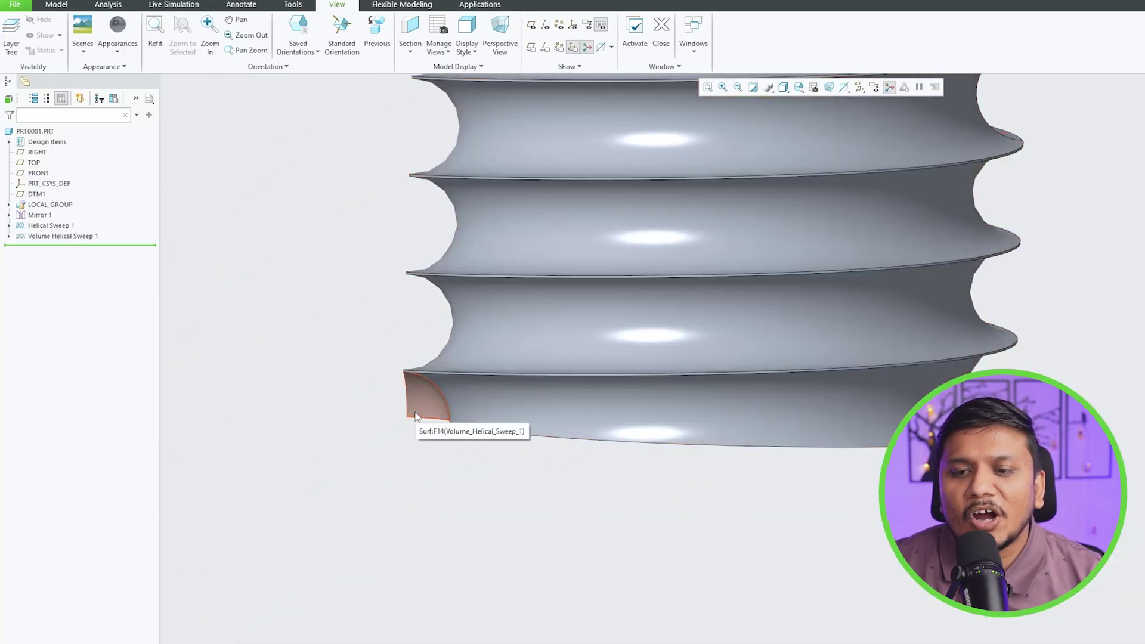
middle_click_drag(451, 474, 451, 437)
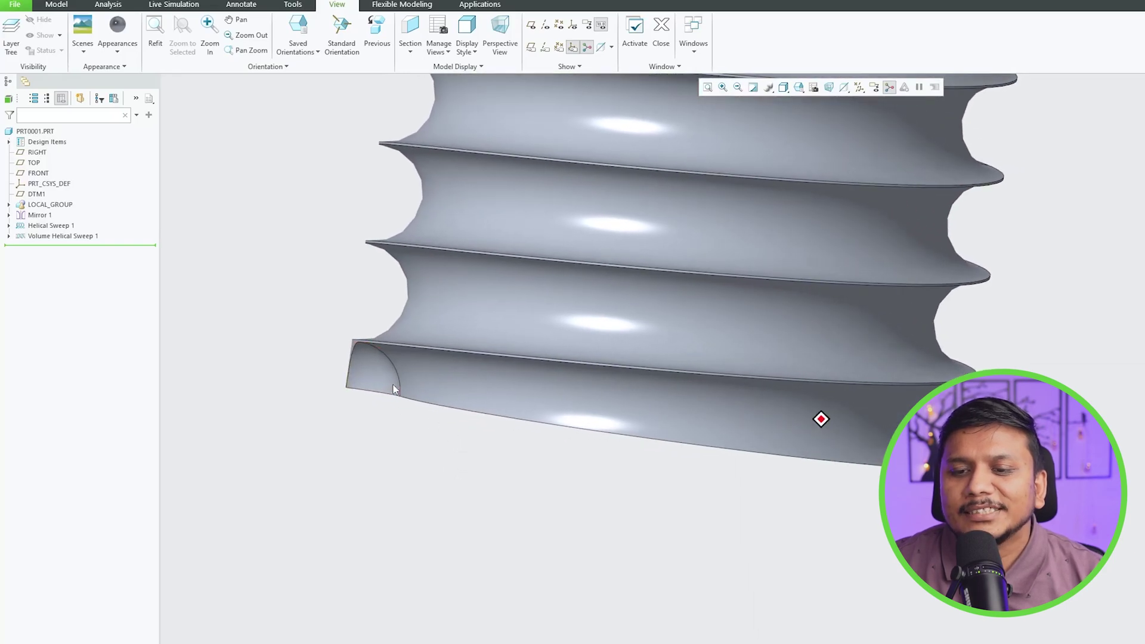
middle_click_drag(393, 388, 611, 250)
scroll(495, 345, "up", 3)
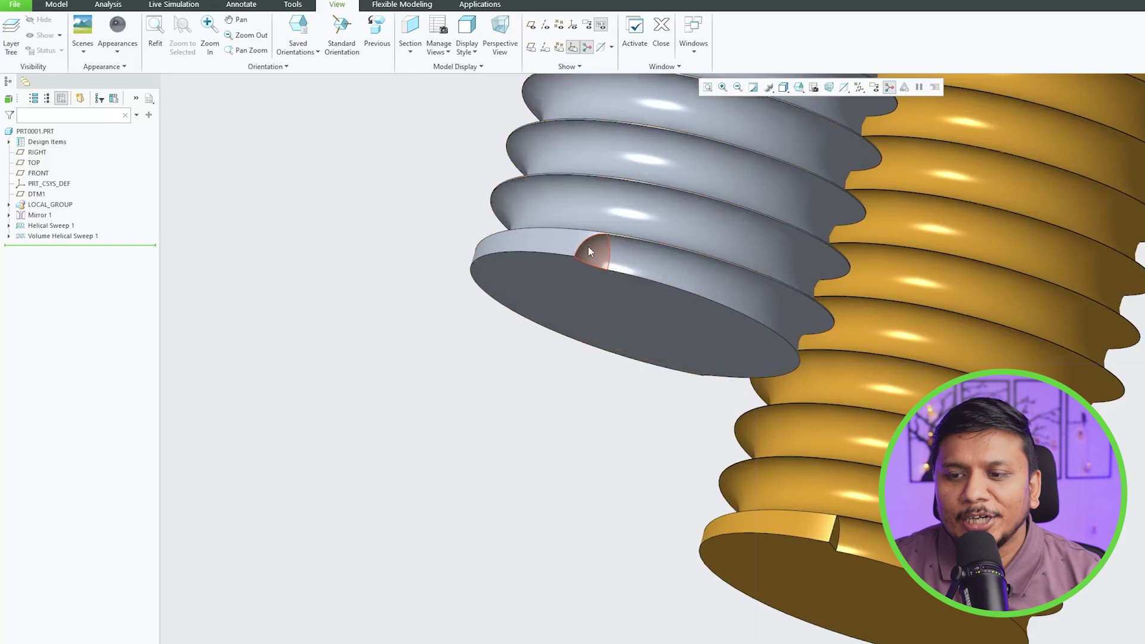
scroll(600, 298, "down", 2)
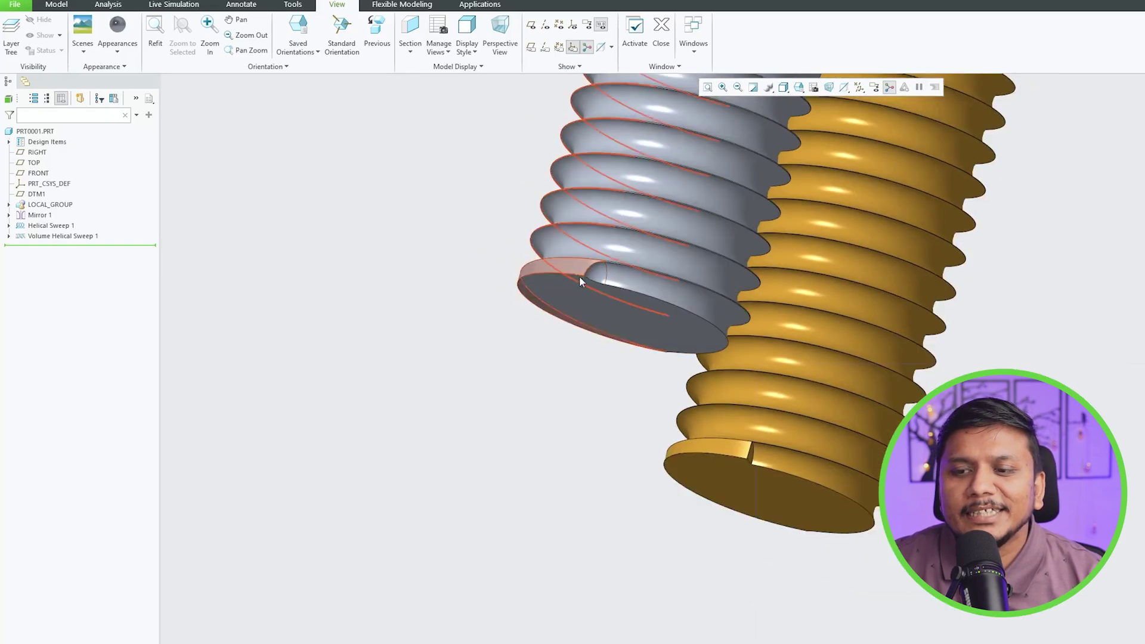
scroll(614, 265, "up", 3)
scroll(599, 263, "down", 3)
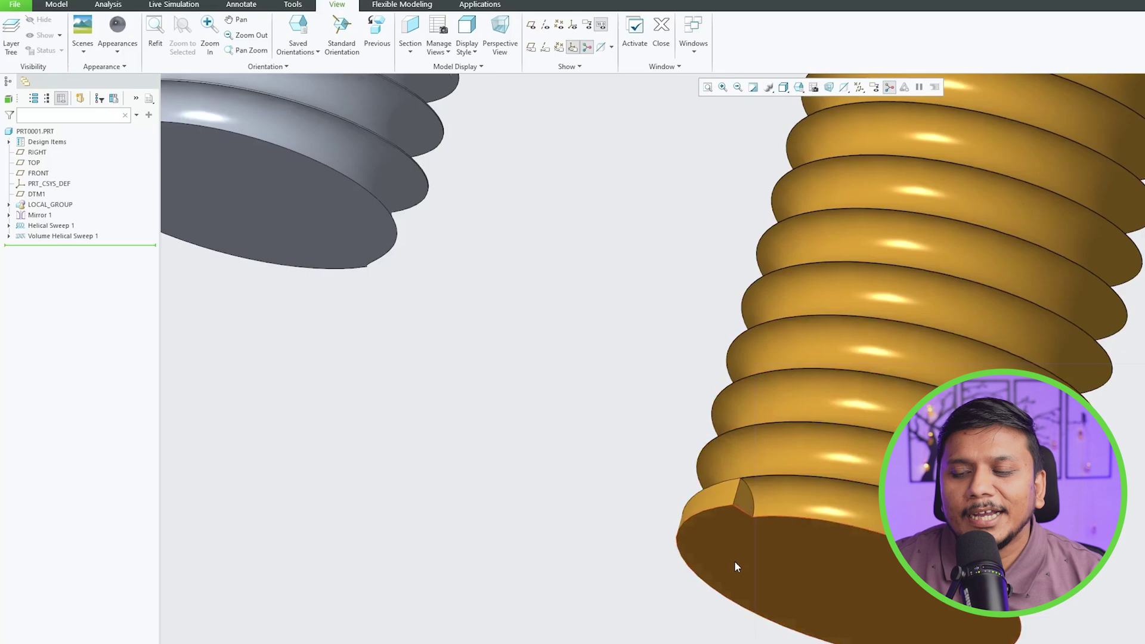
Step: Compare the shape of the cut's start face at the tip of the gold bolt with that of the grey bolt
middle_click_drag(735, 561, 753, 531)
scroll(745, 531, "up", 2)
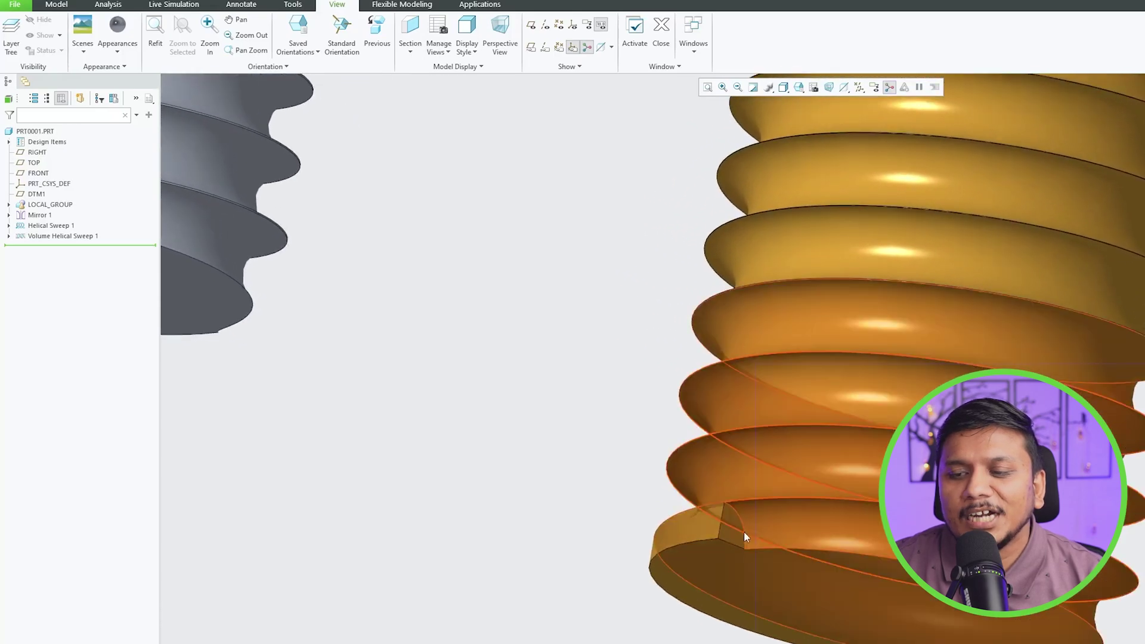
scroll(744, 532, "up", 2)
scroll(746, 539, "down", 4)
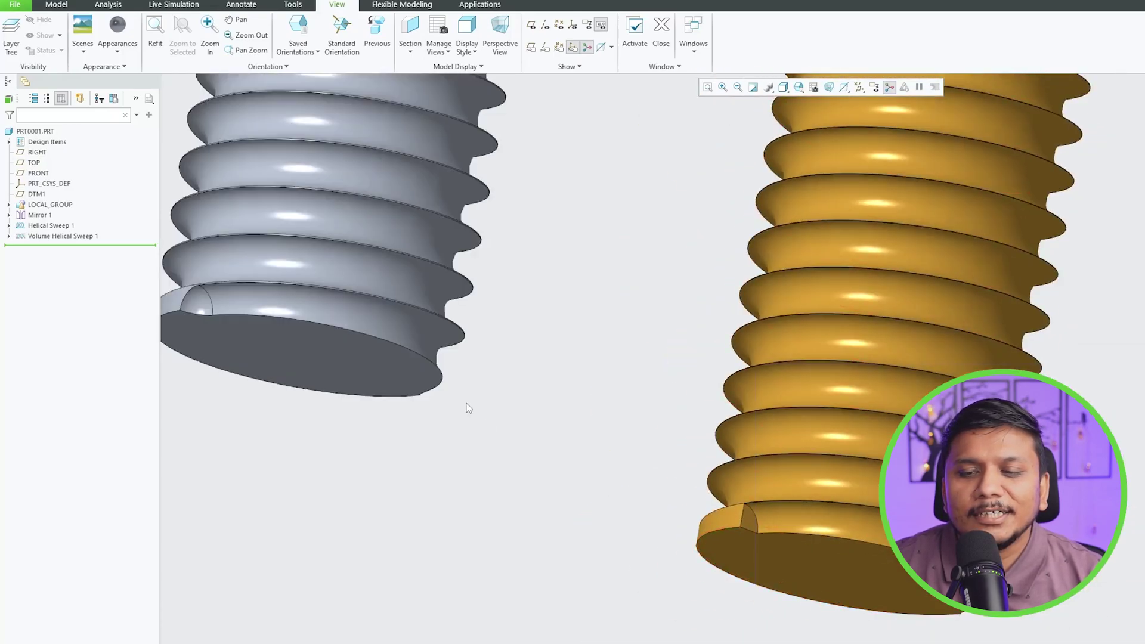
scroll(374, 400, "up", 5)
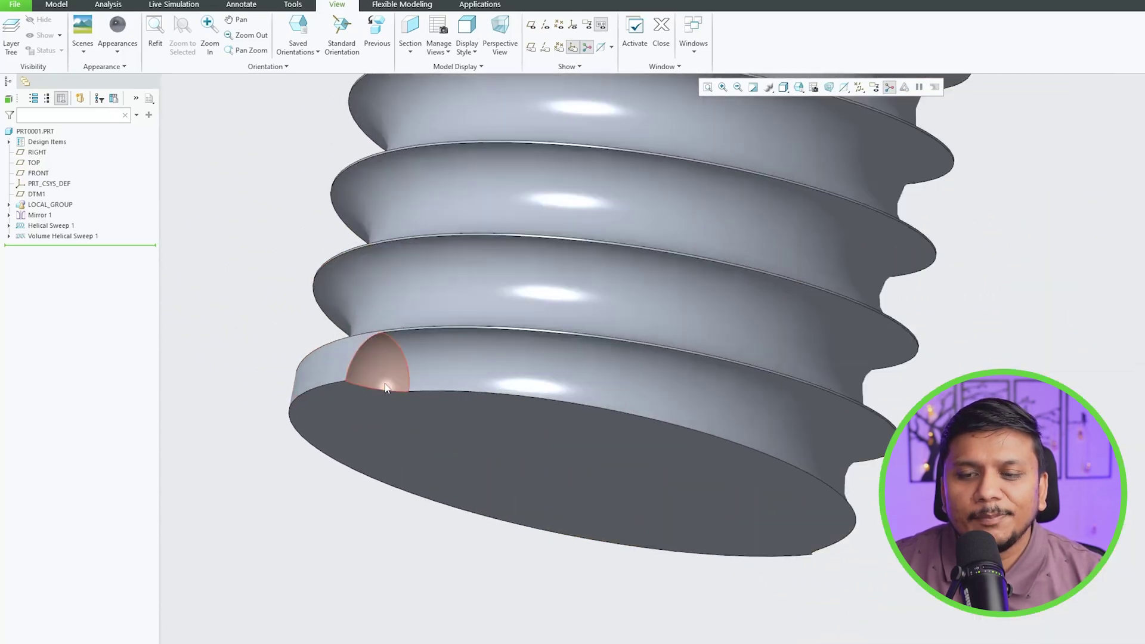
scroll(356, 365, "down", 5)
middle_click_drag(354, 361, 299, 589)
scroll(266, 506, "up", 1)
scroll(305, 587, "up", 4)
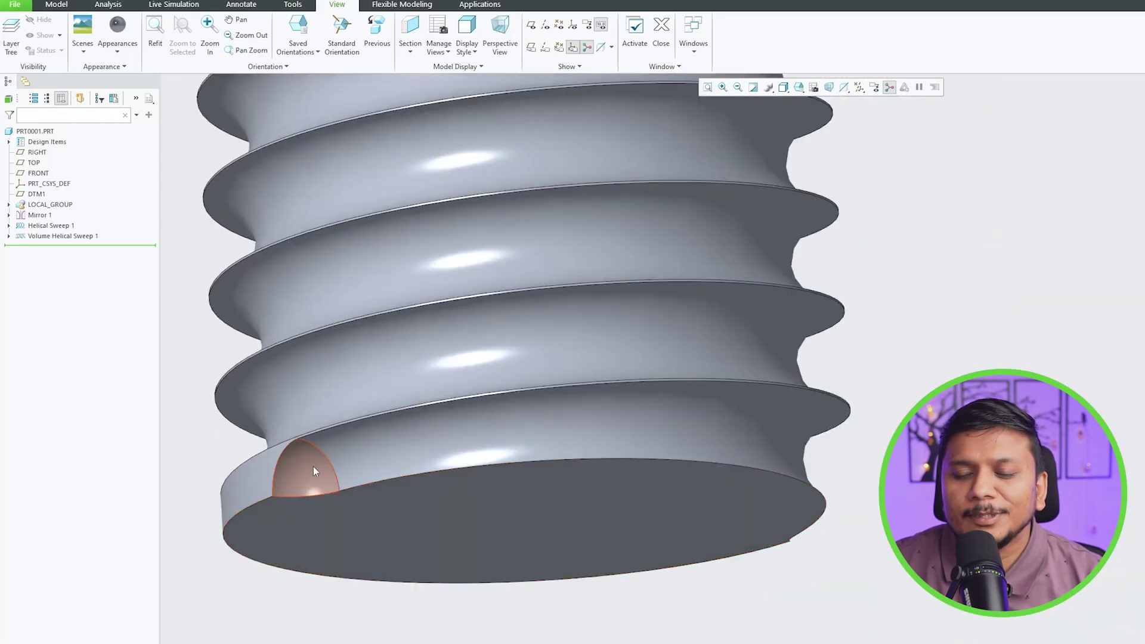
middle_click_drag(315, 471, 201, 486)
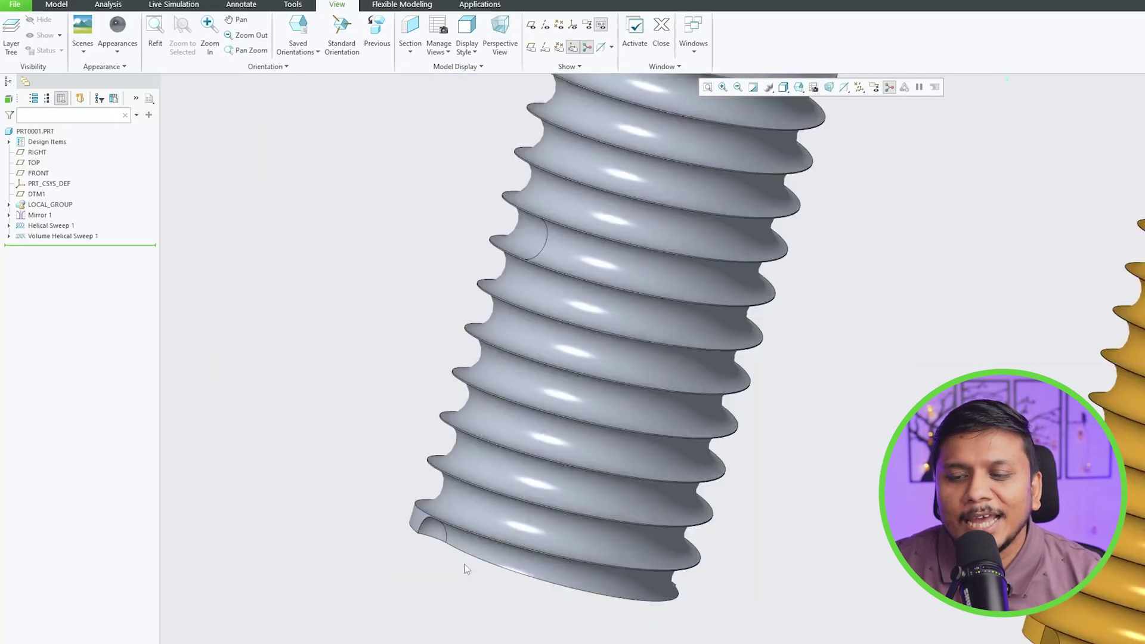
scroll(432, 545, "up", 3)
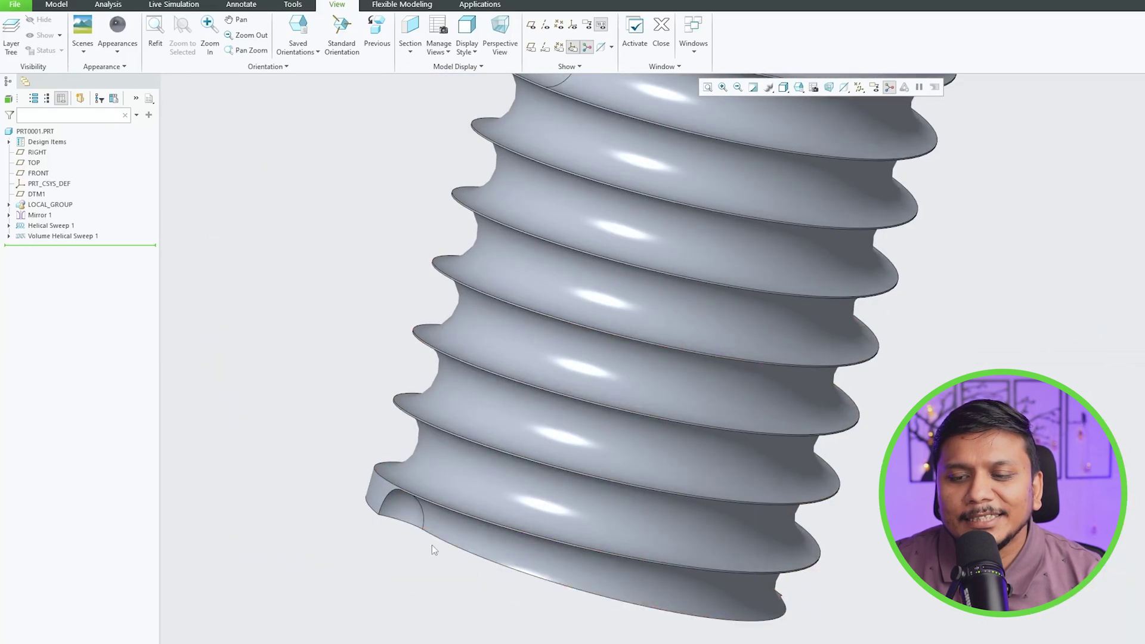
Step: Examine where the volume helical sweep cut ends on the grey bolt's shank
middle_click_drag(431, 545, 387, 343)
scroll(475, 593, "down", 3)
scroll(520, 463, "up", 3)
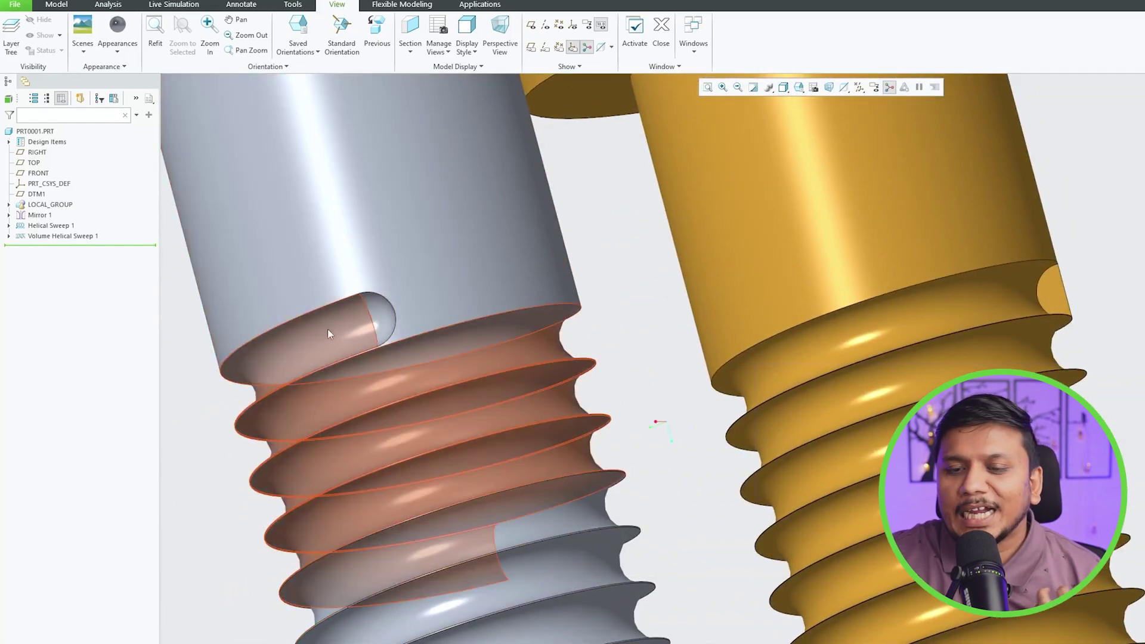
scroll(317, 351, "up", 5)
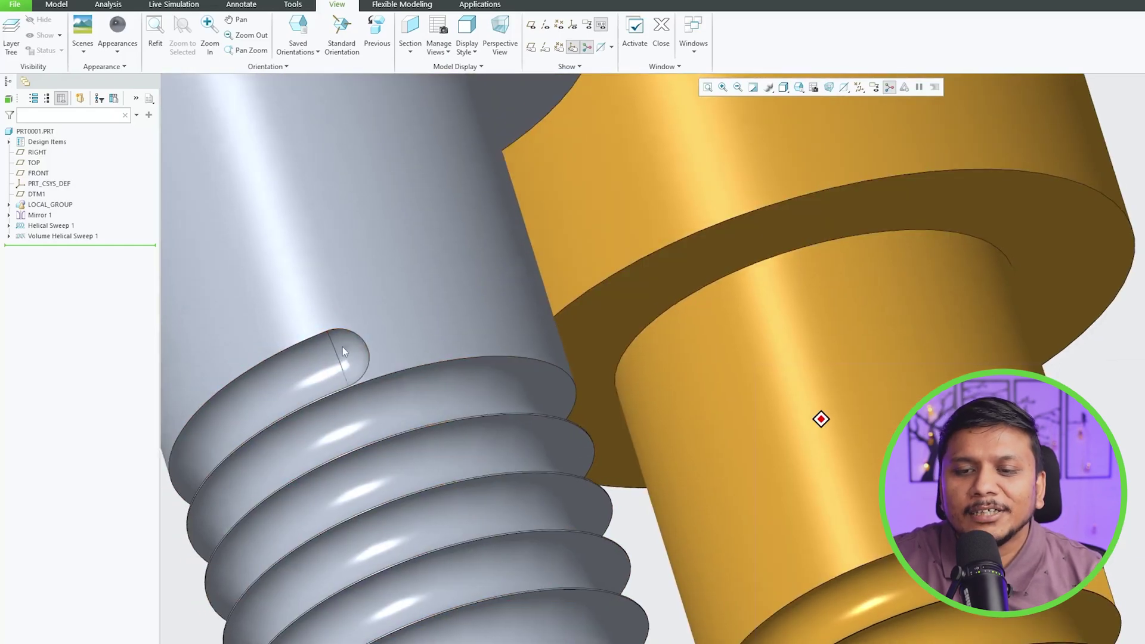
middle_click_drag(342, 351, 626, 354, "shift")
scroll(636, 357, "down", 5)
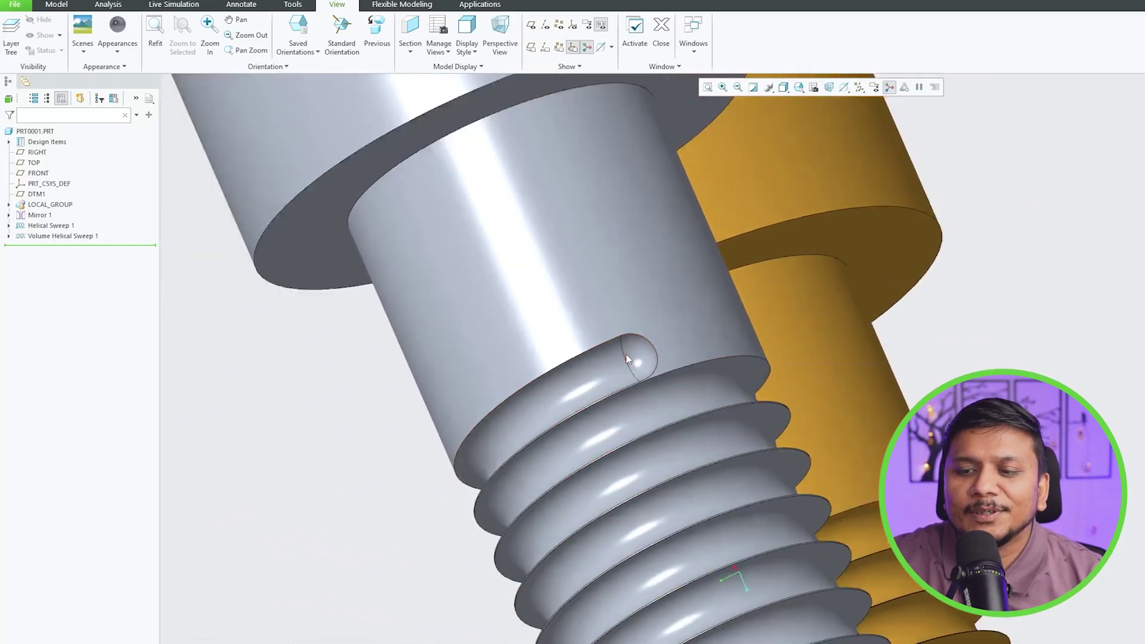
Step: Compare the end face of the helical sweep cut on the gold bolt's shank with the end on the grey bolt
scroll(849, 273, "up", 8)
middle_click_drag(836, 307, 826, 239)
scroll(842, 346, "down", 4)
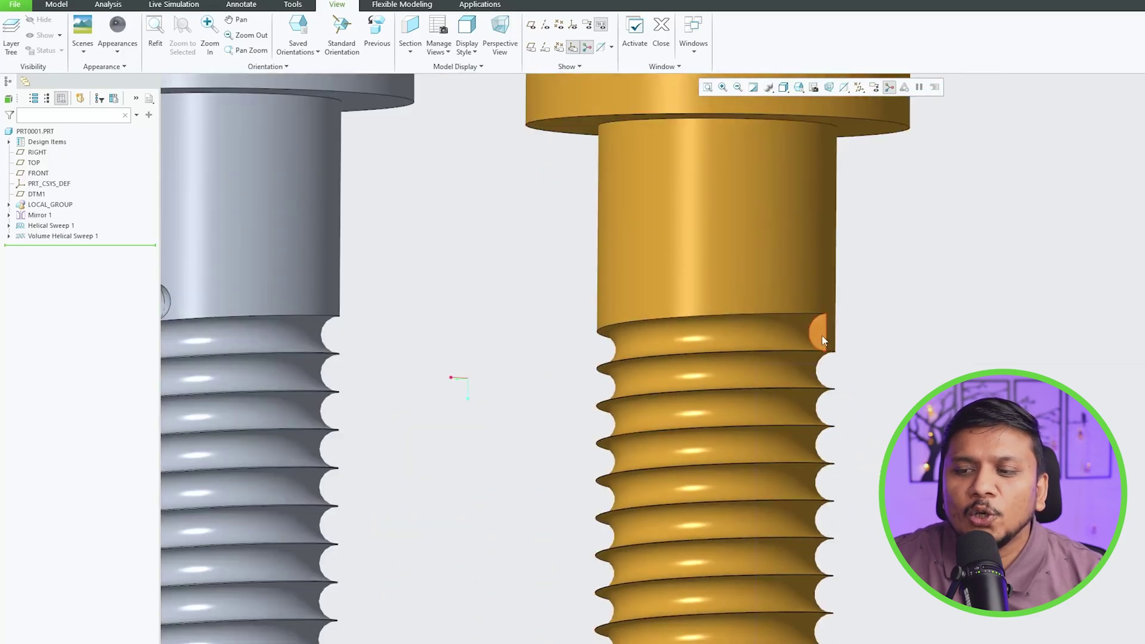
Step: Open the Volume Helical Sweep 1 definition, examine its sweep section at the grey bolt's tip, and accept the feature without edits
scroll(822, 338, "down", 5)
middle_click_drag(822, 339, 165, 295)
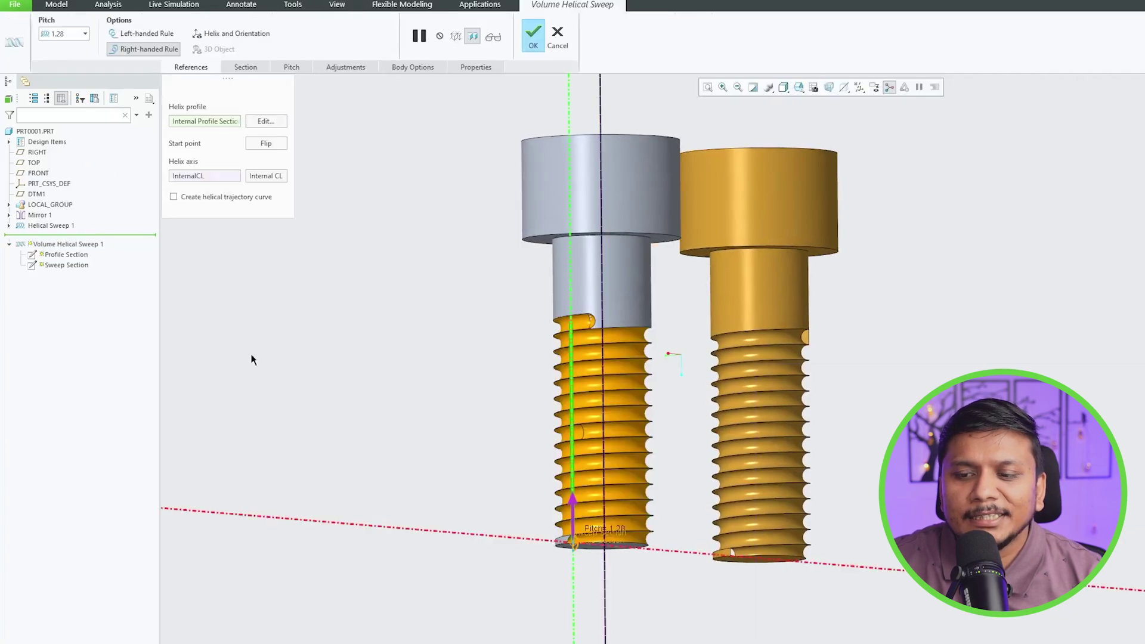
scroll(578, 567, "up", 8)
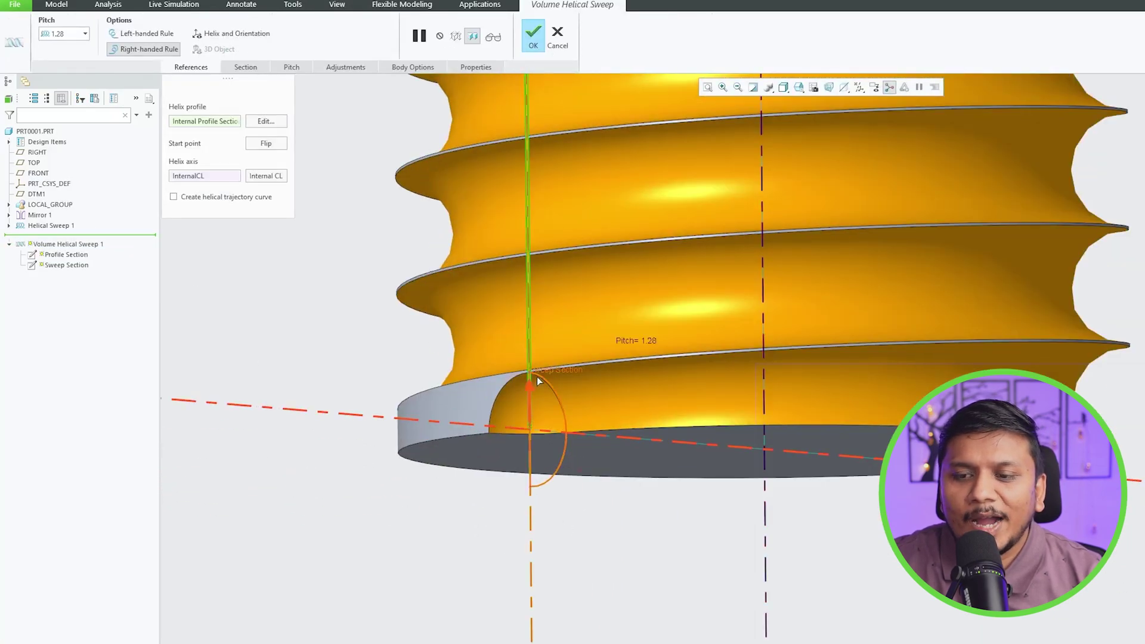
middle_click_drag(530, 382, 850, 366)
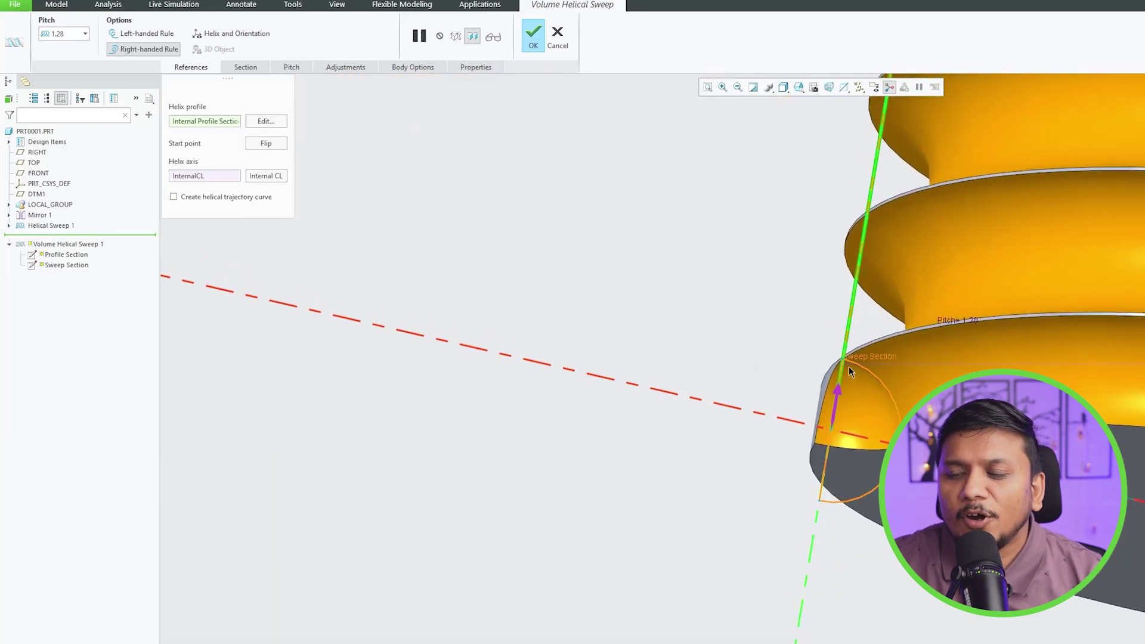
middle_click_drag(817, 416, 861, 396)
scroll(656, 438, "up", 4)
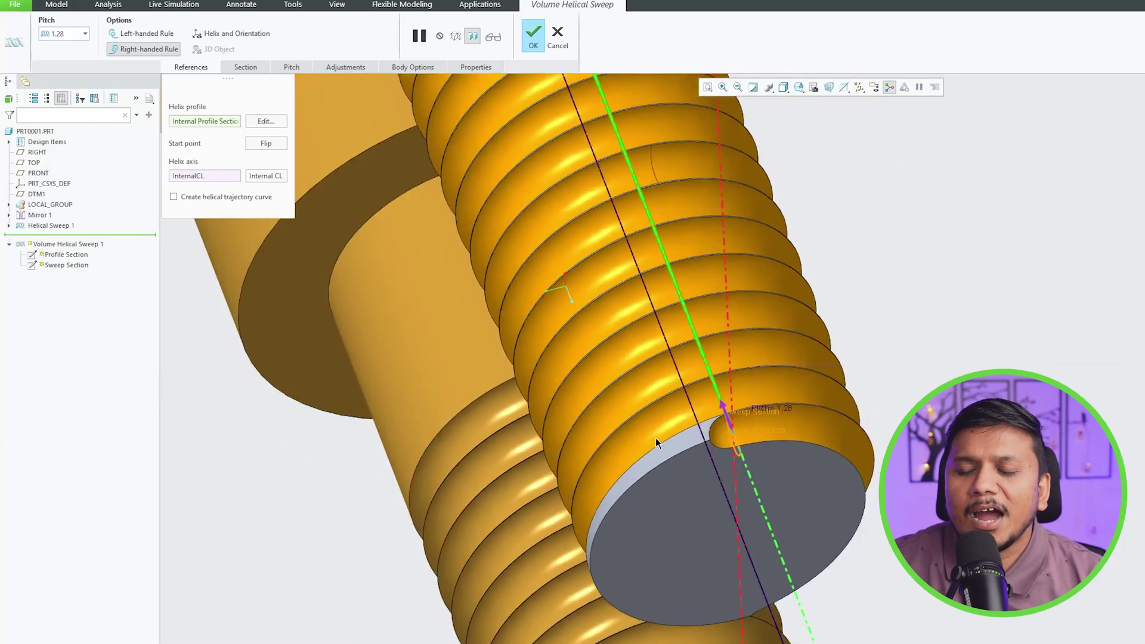
left_click(534, 36)
Step: Show the helical sweep's sections on the gold bolt and examine the circular sweep section against the cut's start face at the tip
middle_click_drag(668, 427, 350, 458)
scroll(479, 402, "up", 5)
scroll(511, 459, "down", 5)
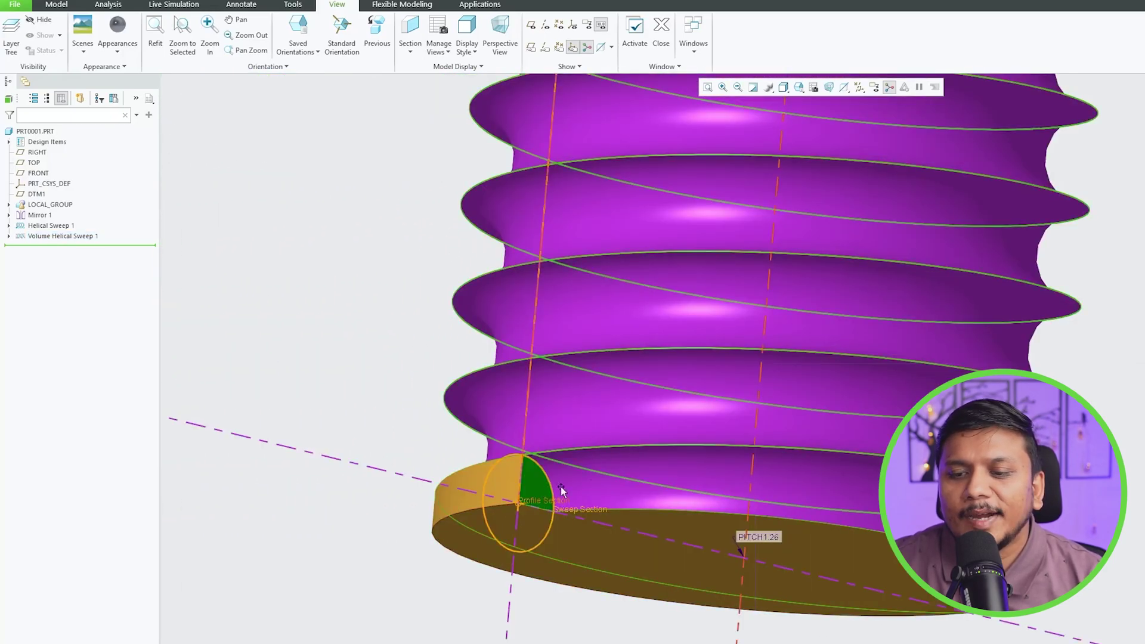
middle_click_drag(562, 491, 581, 541)
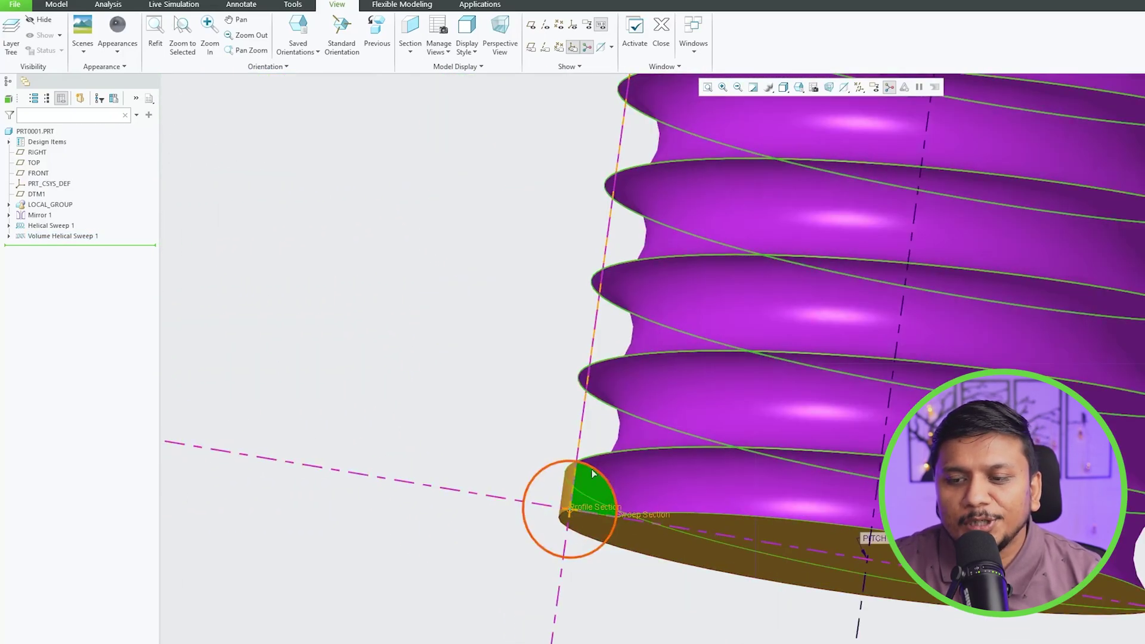
scroll(611, 546, "down", 4)
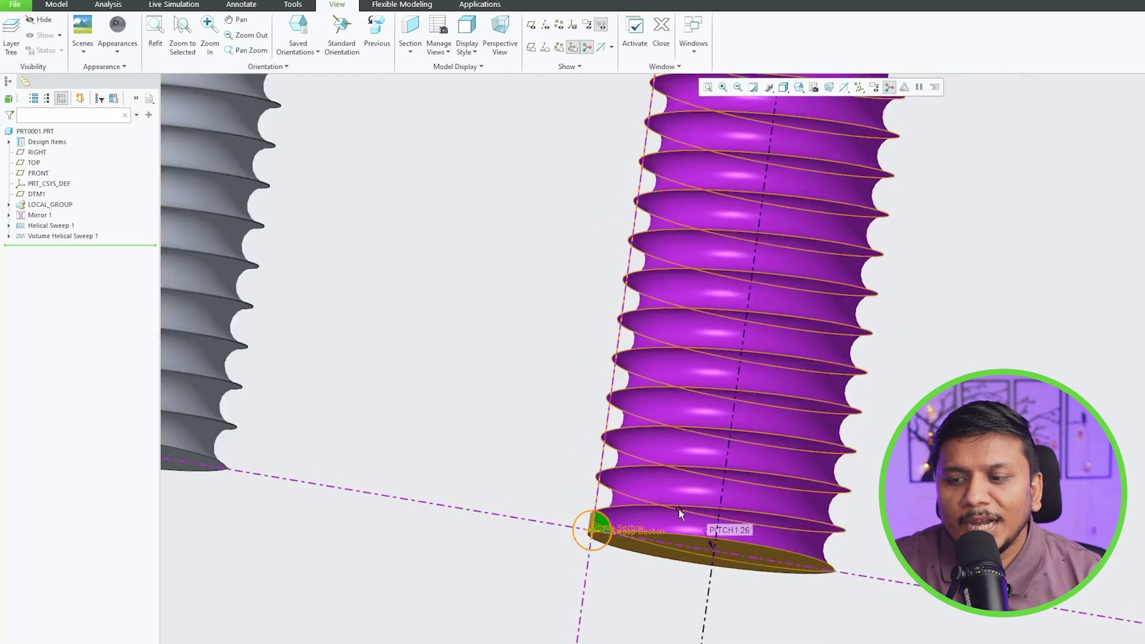